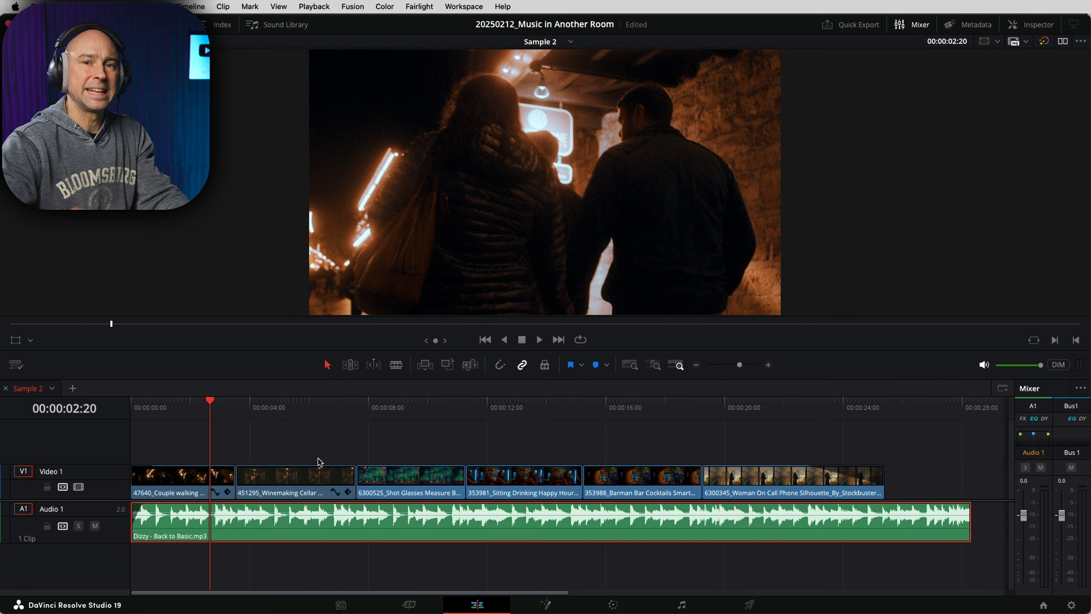
# - Split the music track at each video cut so every shot has its own audio segment
pyautogui.press('space')
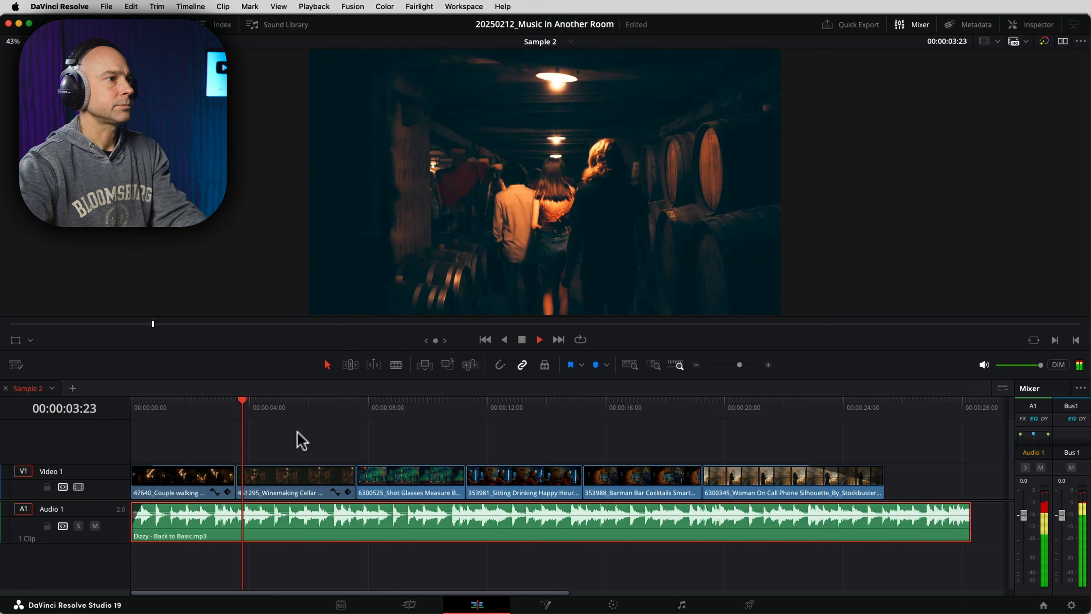
pyautogui.press('space')
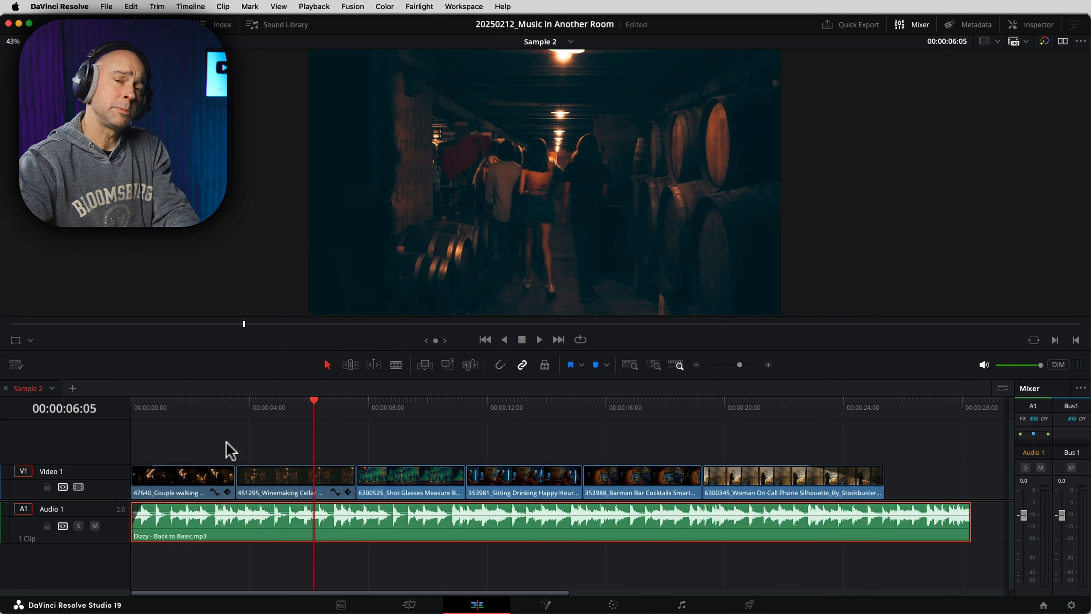
pyautogui.click(232, 403)
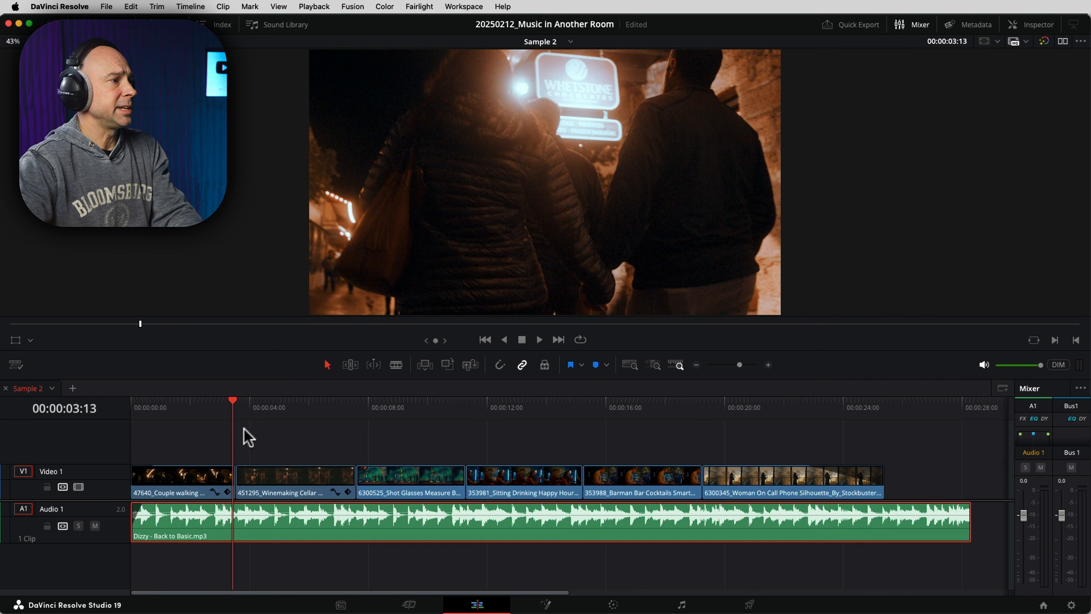
pyautogui.click(237, 415)
pyautogui.click(234, 404)
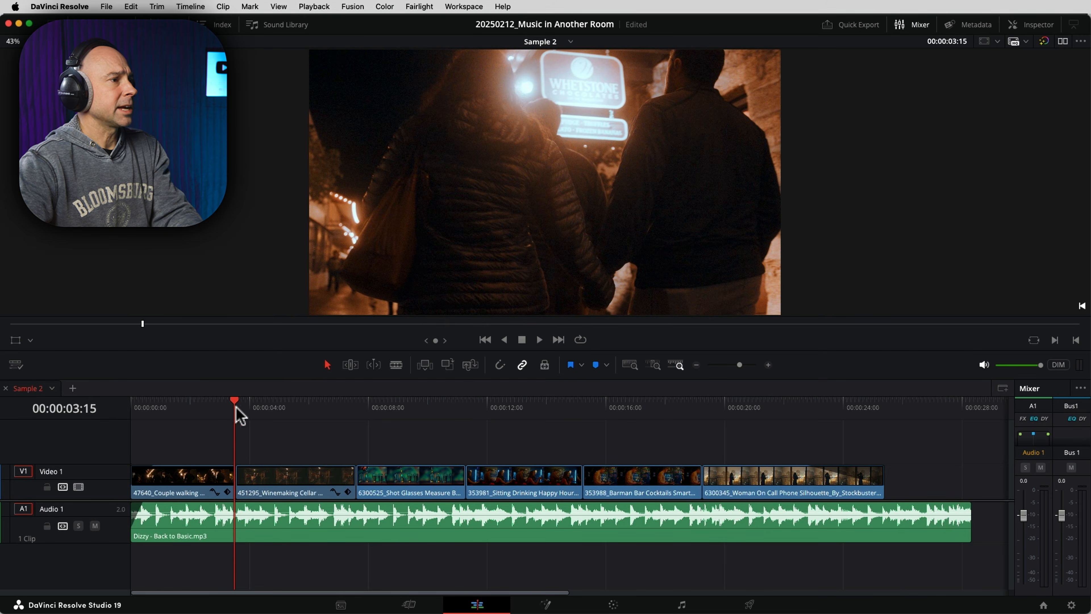
pyautogui.click(499, 367)
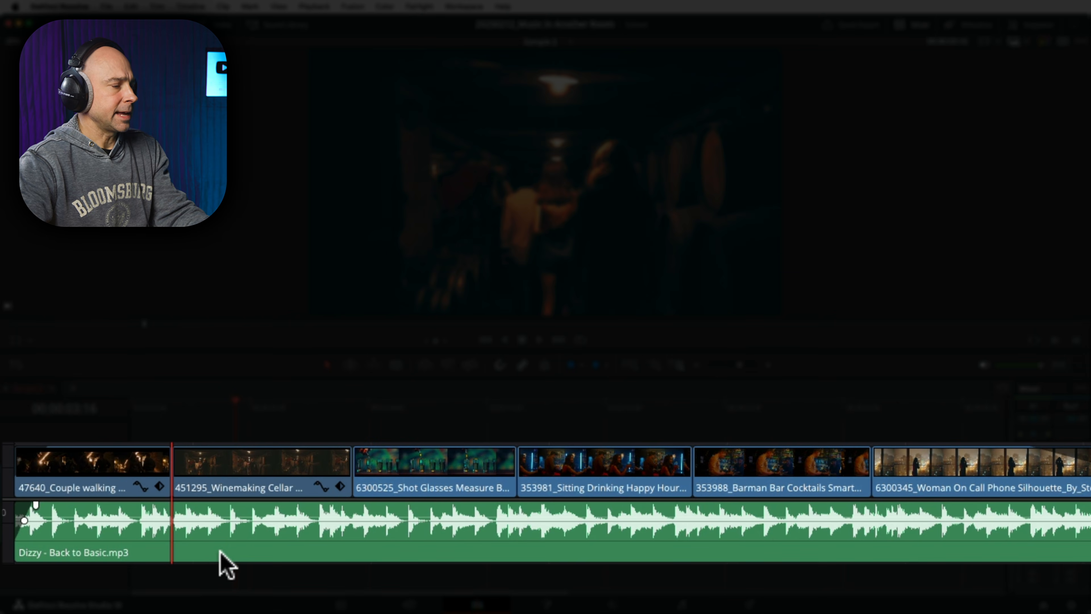
pyautogui.press('super+b')
pyautogui.click(355, 402)
pyautogui.click(389, 558)
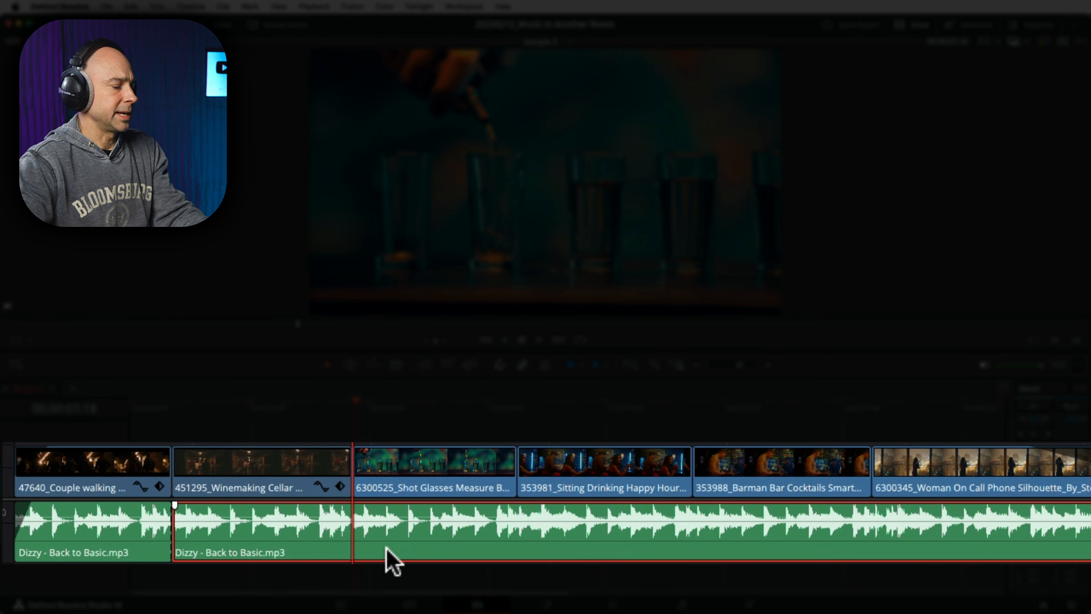
pyautogui.press('super+b')
pyautogui.press('Down')
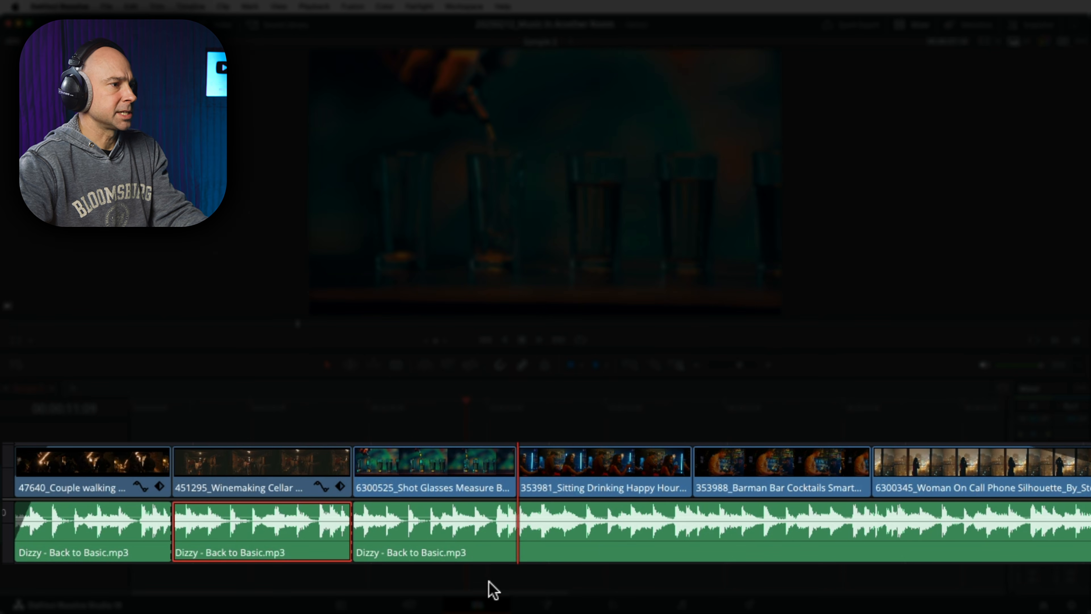
pyautogui.click(560, 555)
pyautogui.press('super+b')
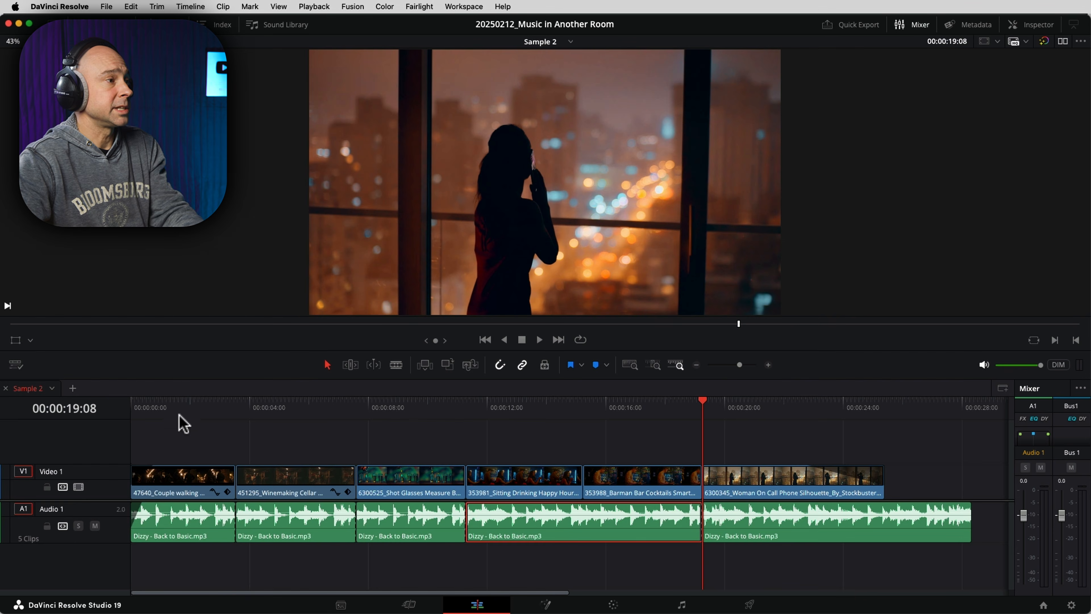
# - Select the first music segment and open the Inspector
pyautogui.click(180, 407)
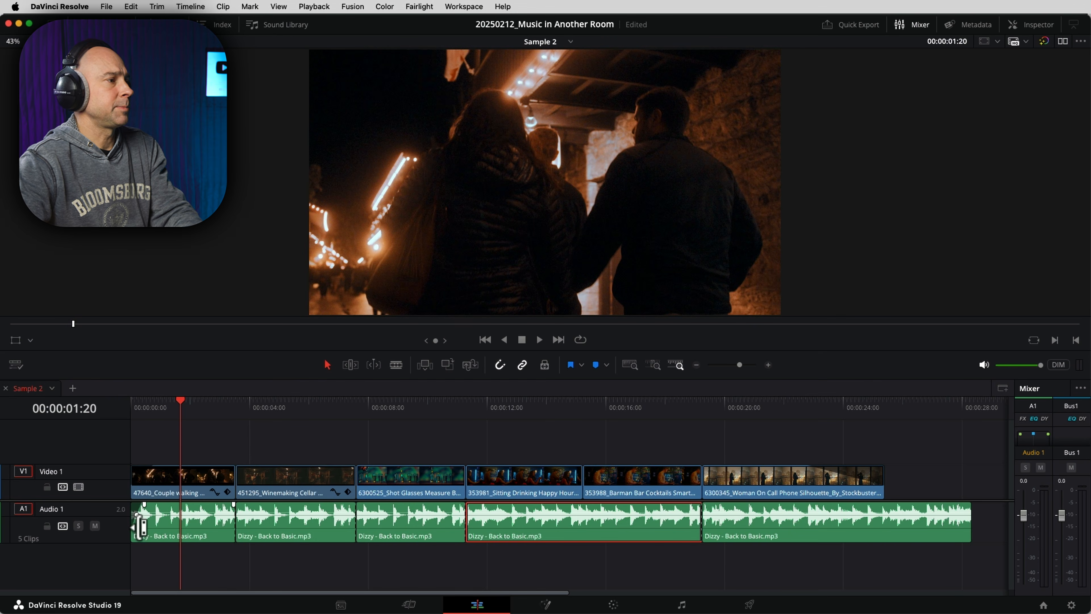
pyautogui.click(158, 533)
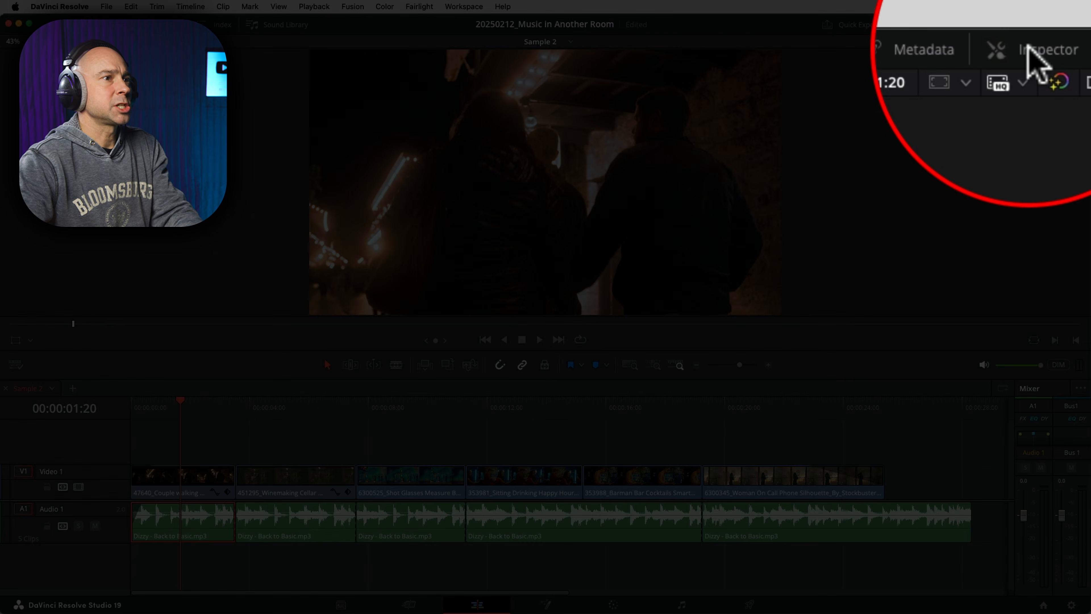
pyautogui.click(1031, 24)
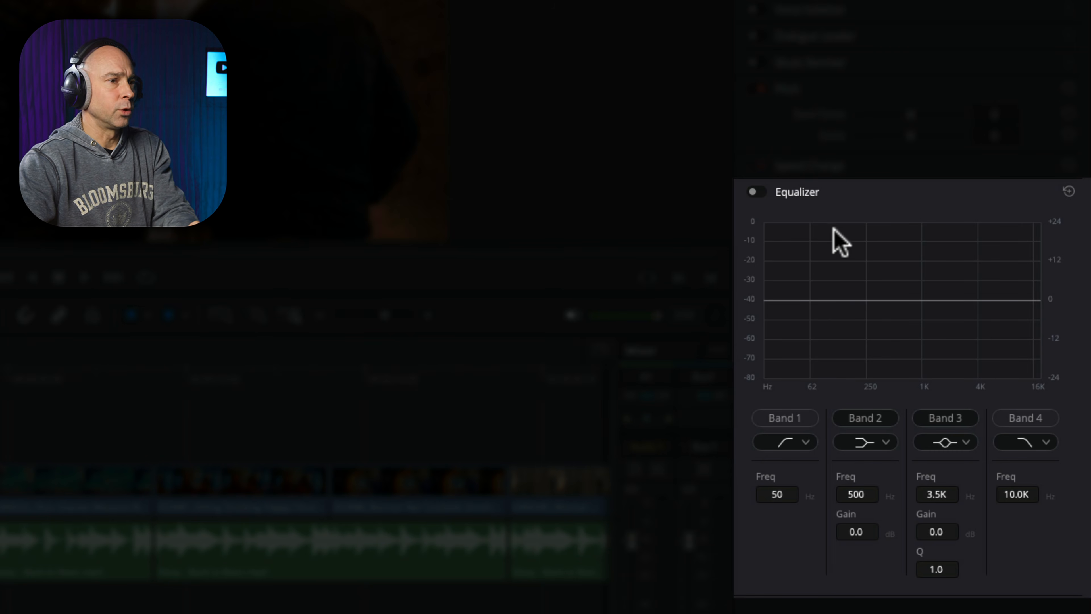
# - Enable the Equalizer and Band 4, pulling the Band 4 cutoff down to about 169 Hz
pyautogui.click(756, 192)
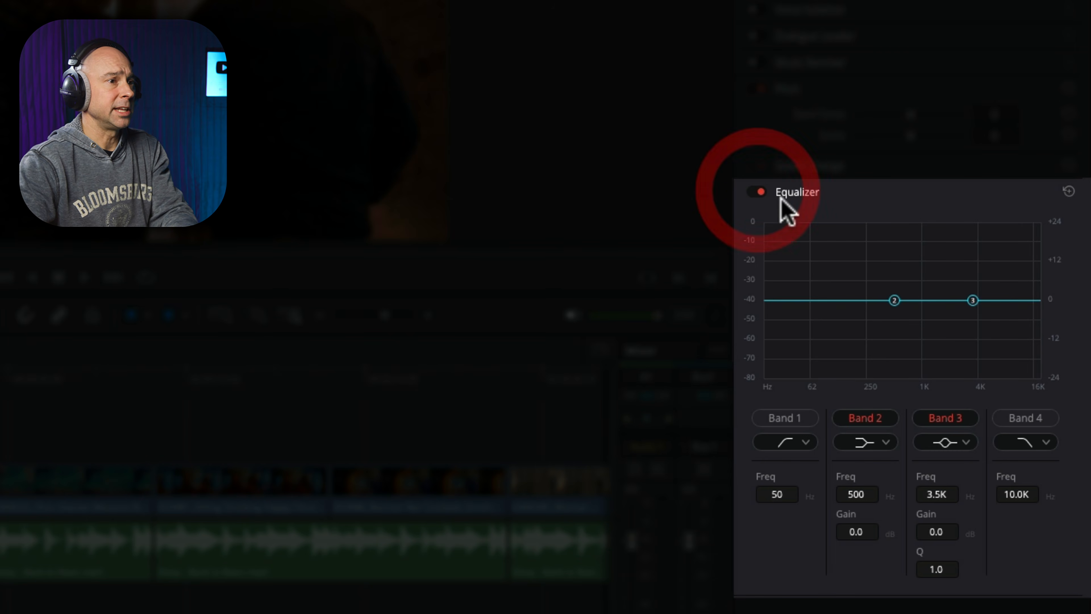
pyautogui.click(1018, 417)
pyautogui.moveTo(1015, 300)
pyautogui.mouseDown()
pyautogui.moveTo(816, 301)
pyautogui.moveTo(850, 304)
pyautogui.mouseUp()
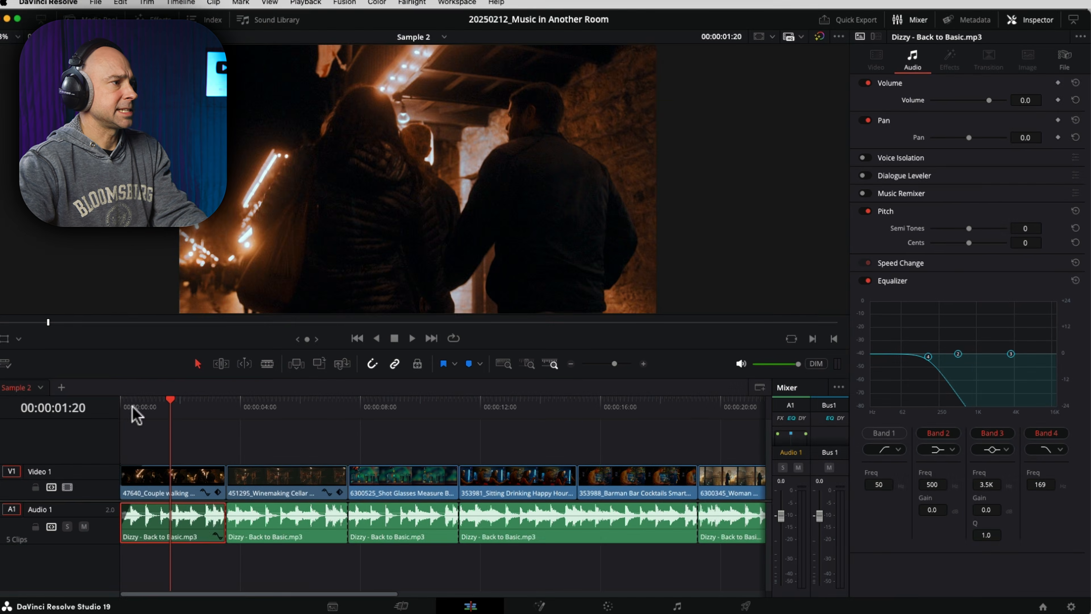
# - Play the first music segment from the start, lowering its clip volume and moving Band 4 to about 143 Hz
pyautogui.moveTo(133, 405); pyautogui.dragTo(113, 402)
pyautogui.press('space')
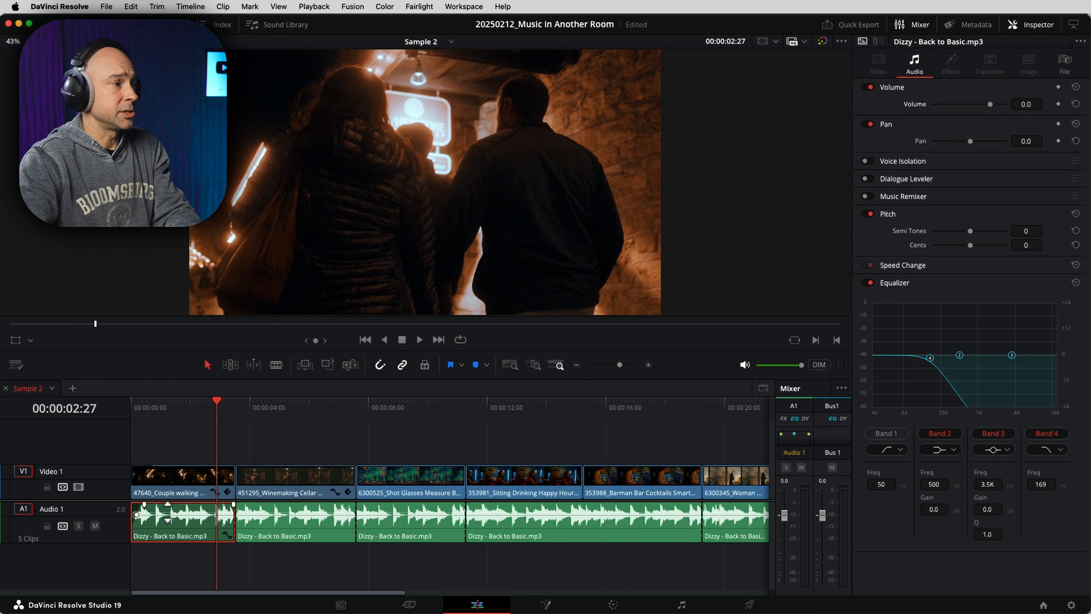
pyautogui.moveTo(168, 512); pyautogui.dragTo(168, 513)
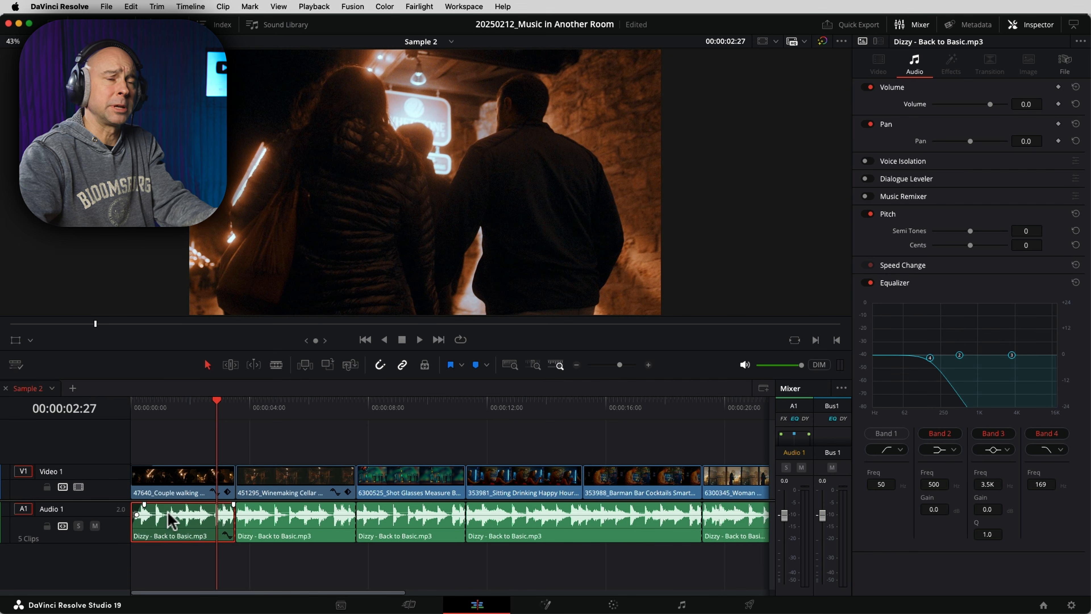
pyautogui.moveTo(168, 512); pyautogui.dragTo(169, 514)
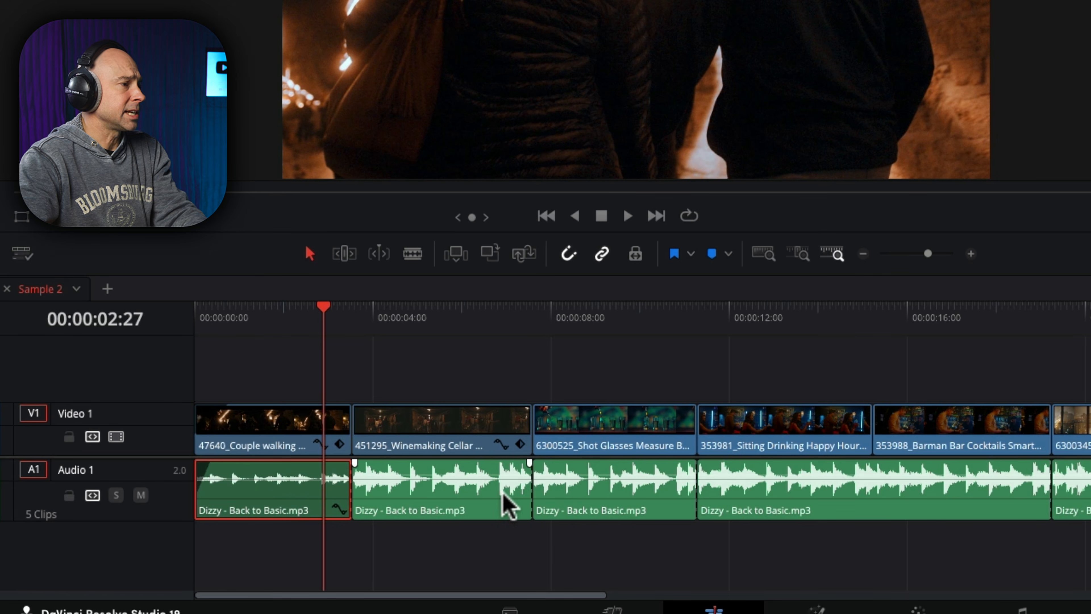
pyautogui.press('Home')
pyautogui.moveTo(81, 318); pyautogui.dragTo(80, 320)
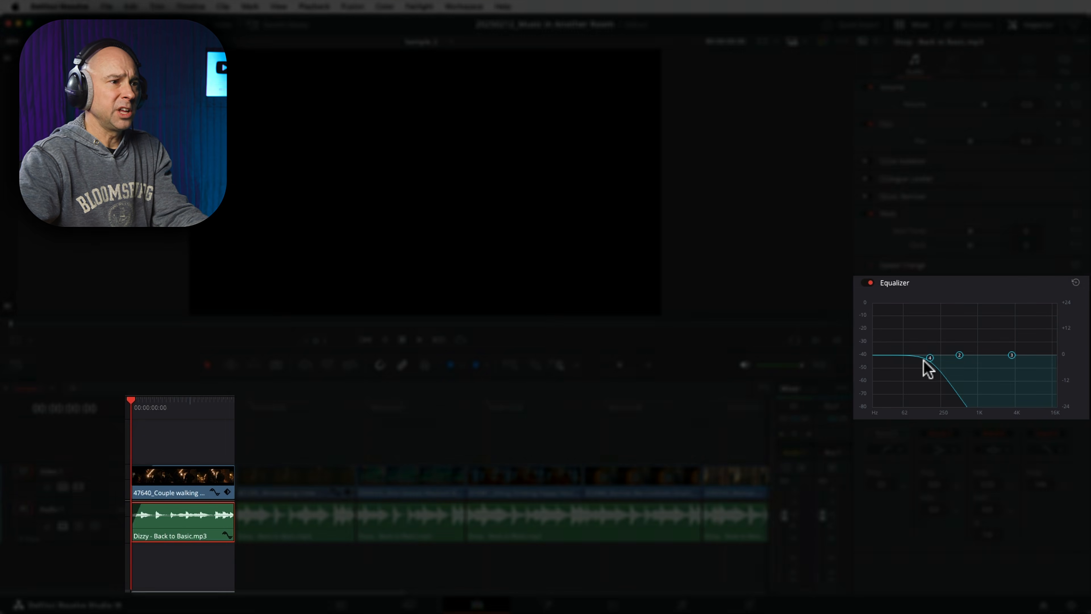
pyautogui.moveTo(924, 360)
pyautogui.mouseDown()
pyautogui.moveTo(969, 361)
pyautogui.moveTo(913, 357)
pyautogui.mouseUp()
pyautogui.press('space')
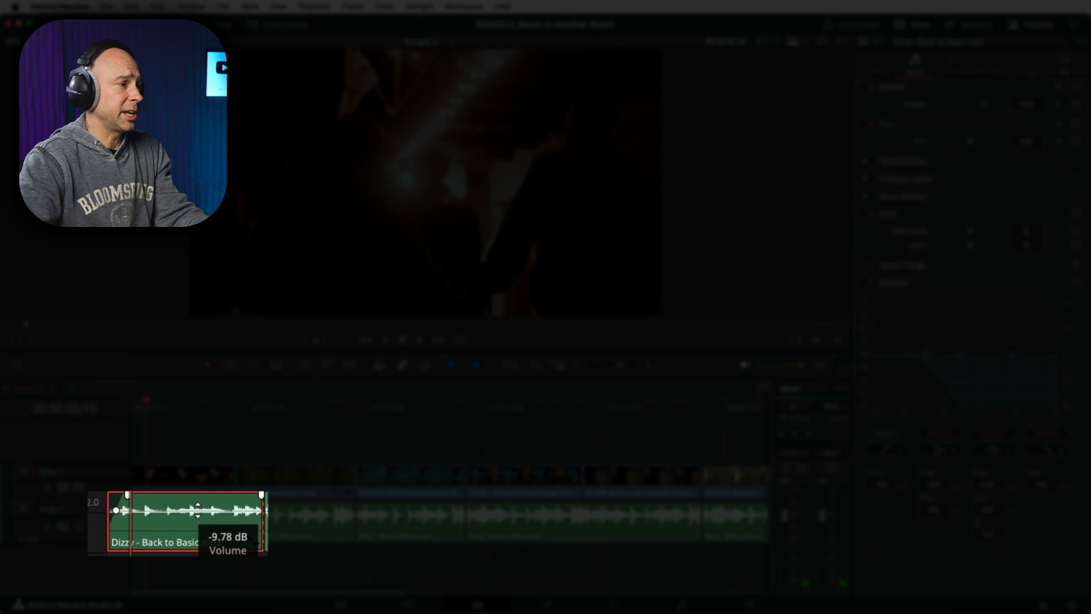
pyautogui.moveTo(197, 510); pyautogui.dragTo(201, 492)
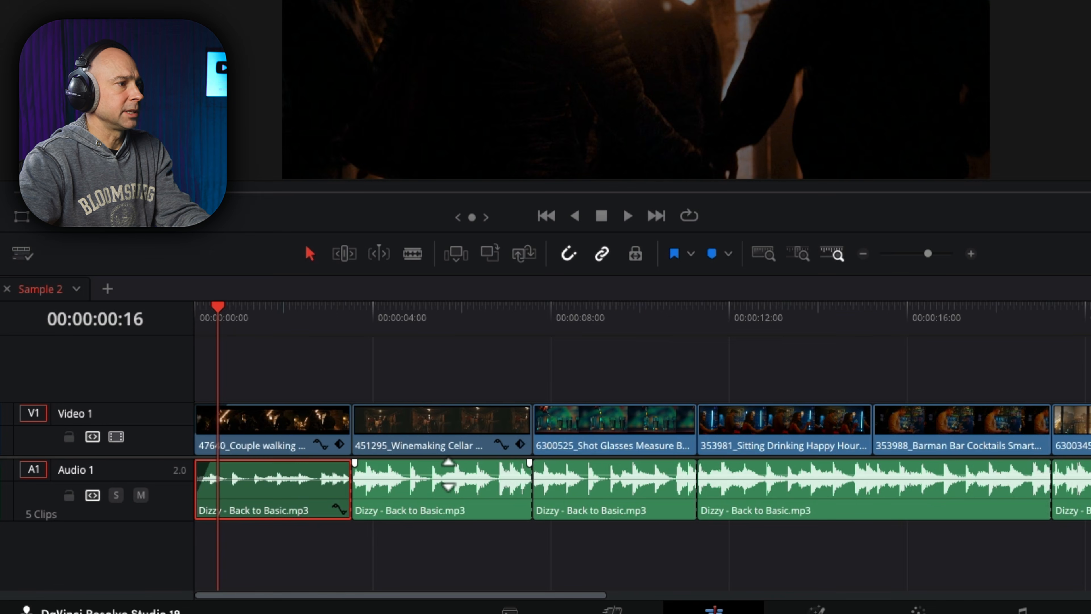
# - Lower the second music segment's volume, then enable its Equalizer with Band 4 pulled down to about 439 Hz
pyautogui.moveTo(448, 474); pyautogui.dragTo(445, 516)
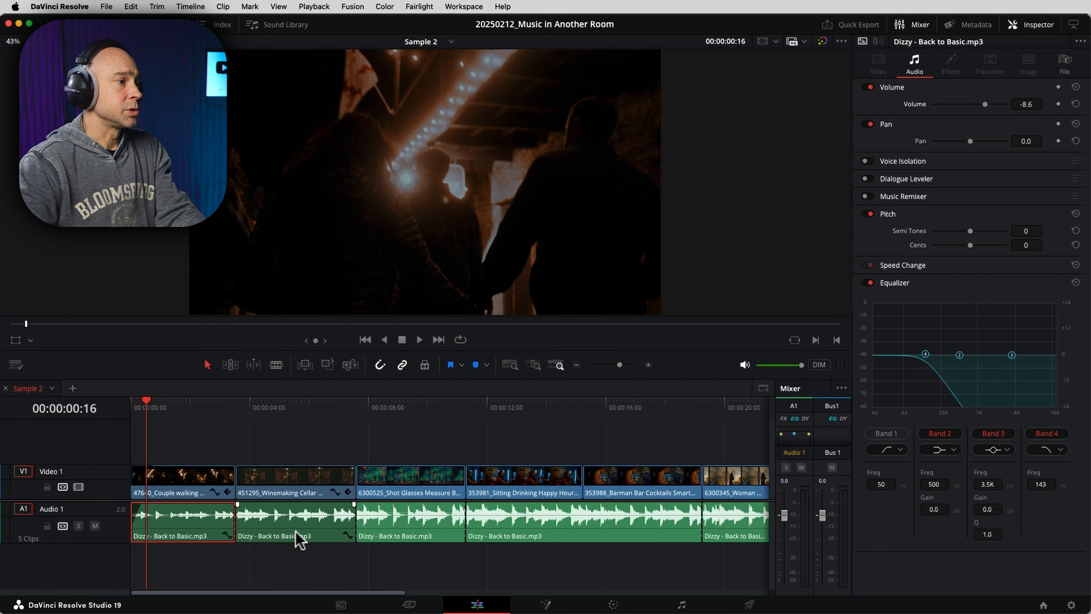
pyautogui.click(296, 536)
pyautogui.click(284, 409)
pyautogui.click(865, 283)
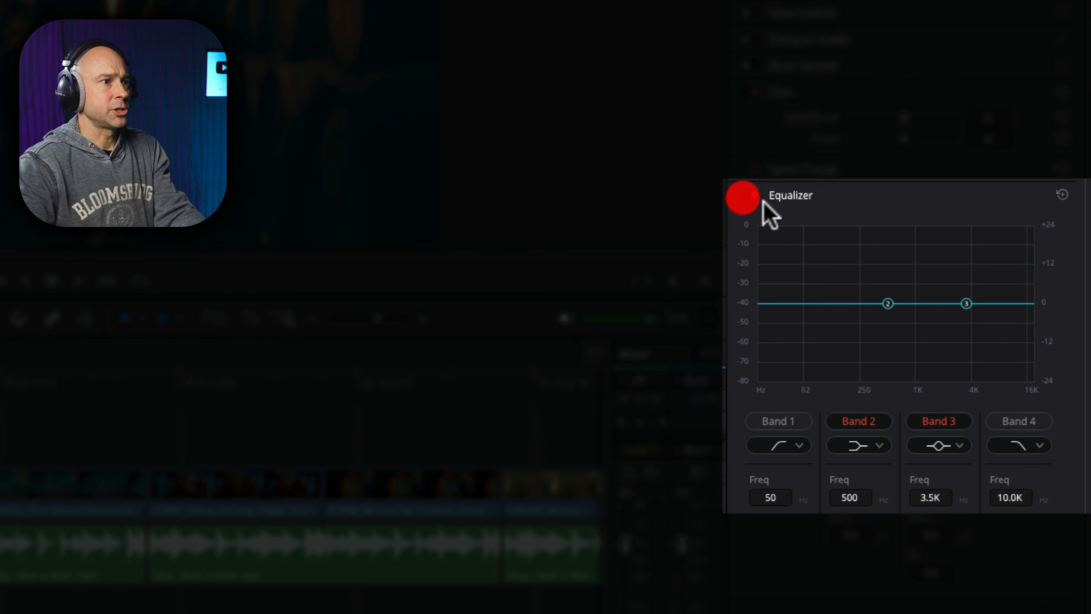
pyautogui.click(1016, 420)
pyautogui.moveTo(1009, 306); pyautogui.dragTo(880, 307)
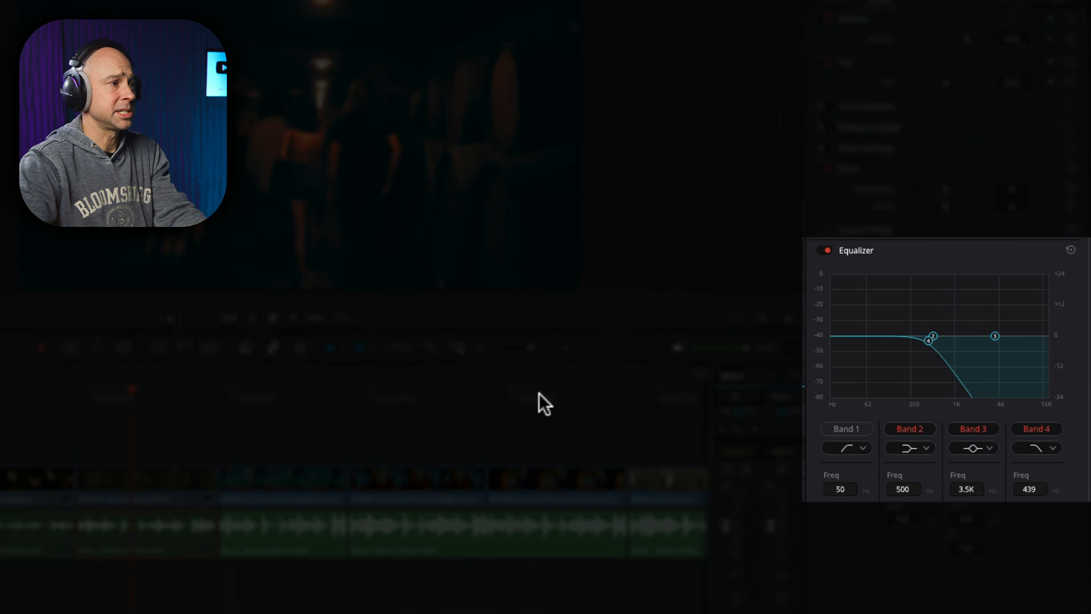
# - Mark in and out points around the second segment, loop playback, and raise Band 4 to about 578 Hz
pyautogui.click(236, 407)
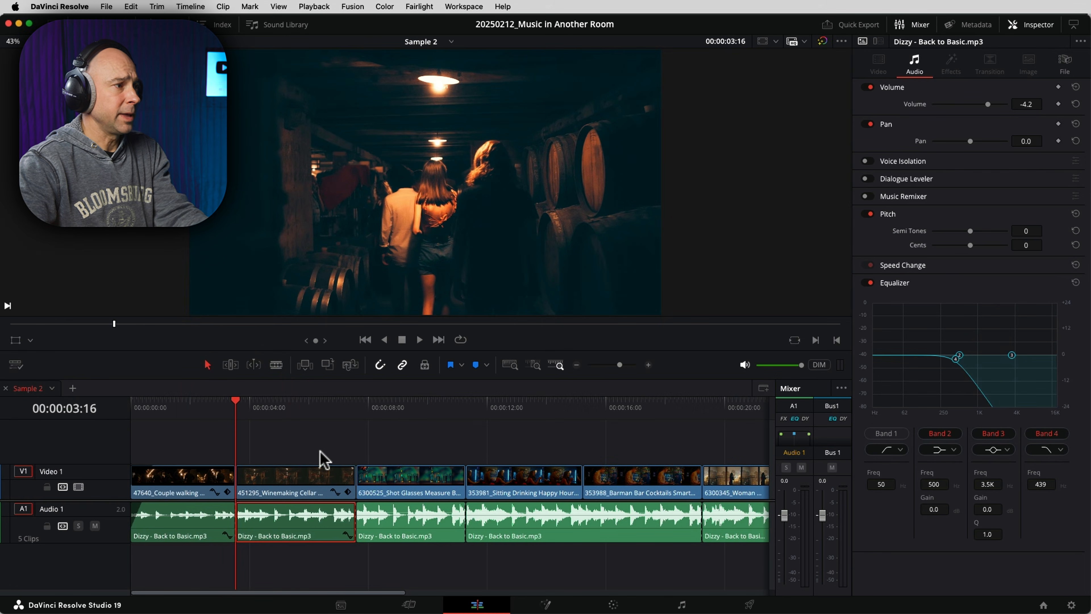
pyautogui.press('i')
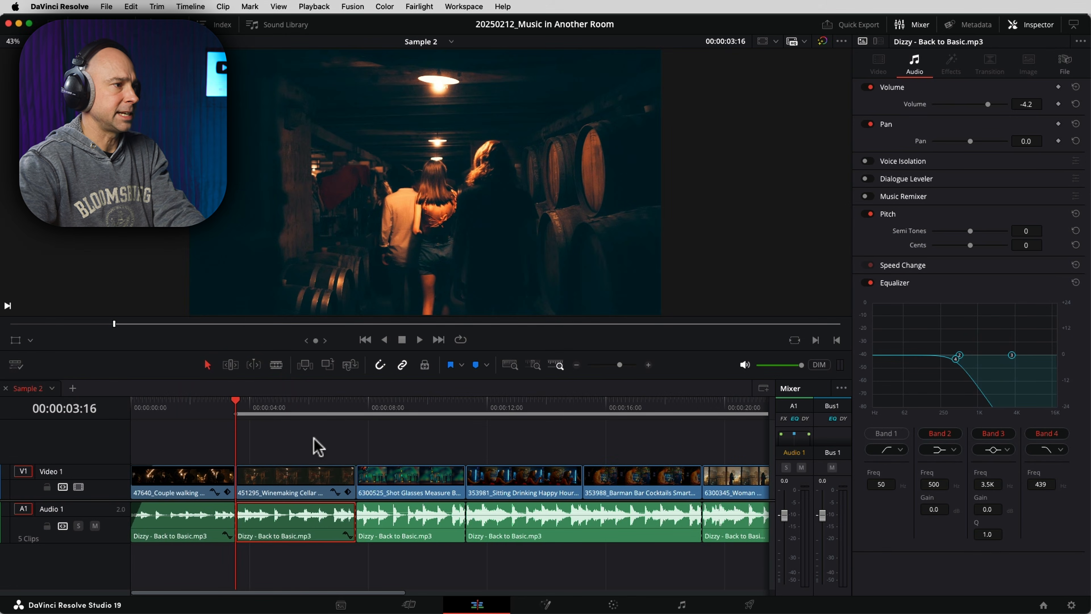
pyautogui.click(356, 408)
pyautogui.press('o')
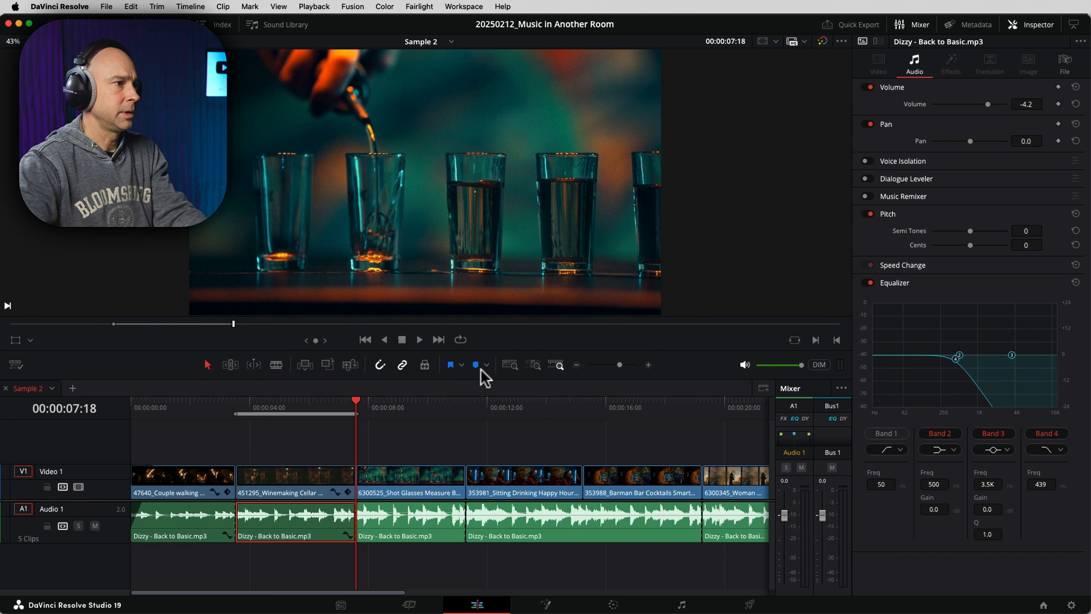
pyautogui.click(460, 339)
pyautogui.click(243, 409)
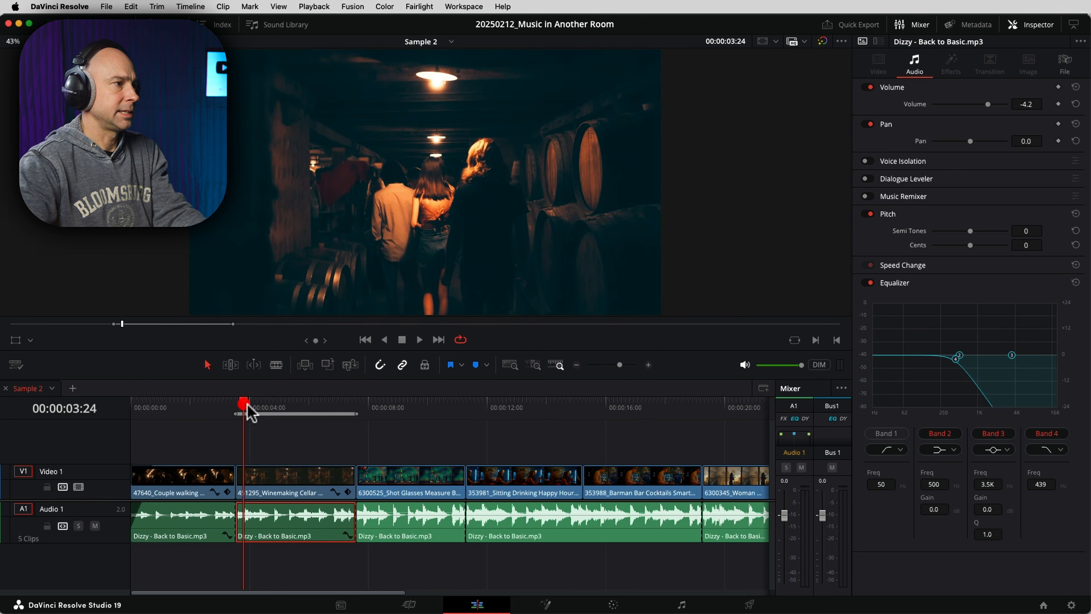
pyautogui.press('space')
pyautogui.moveTo(955, 358); pyautogui.dragTo(961, 357)
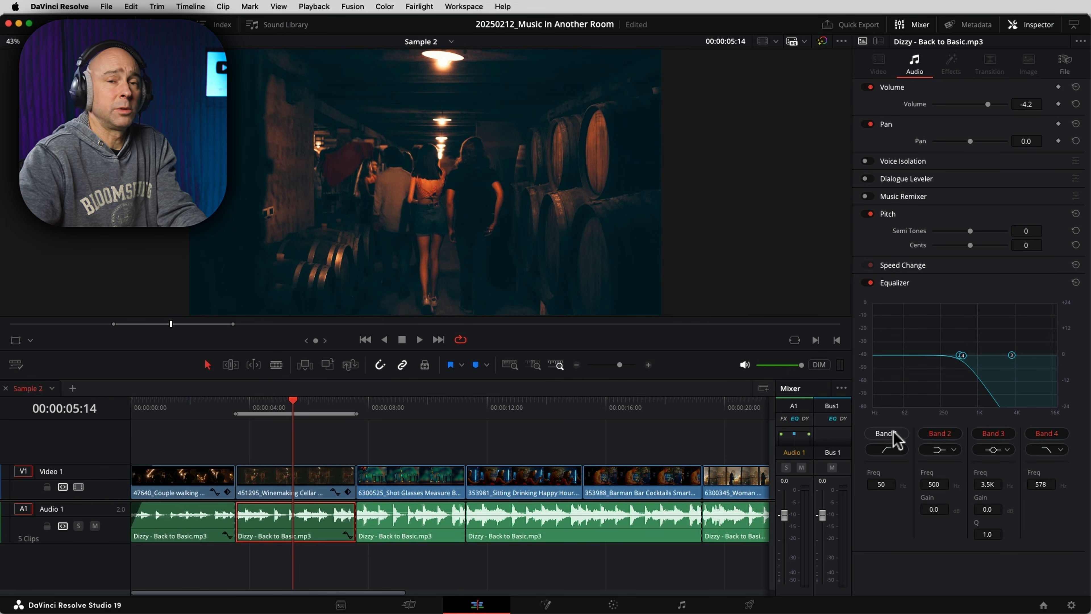
# - Enable Band 1 as a low shelf boosting about +4.2 dB at about 134 Hz
pyautogui.click(887, 433)
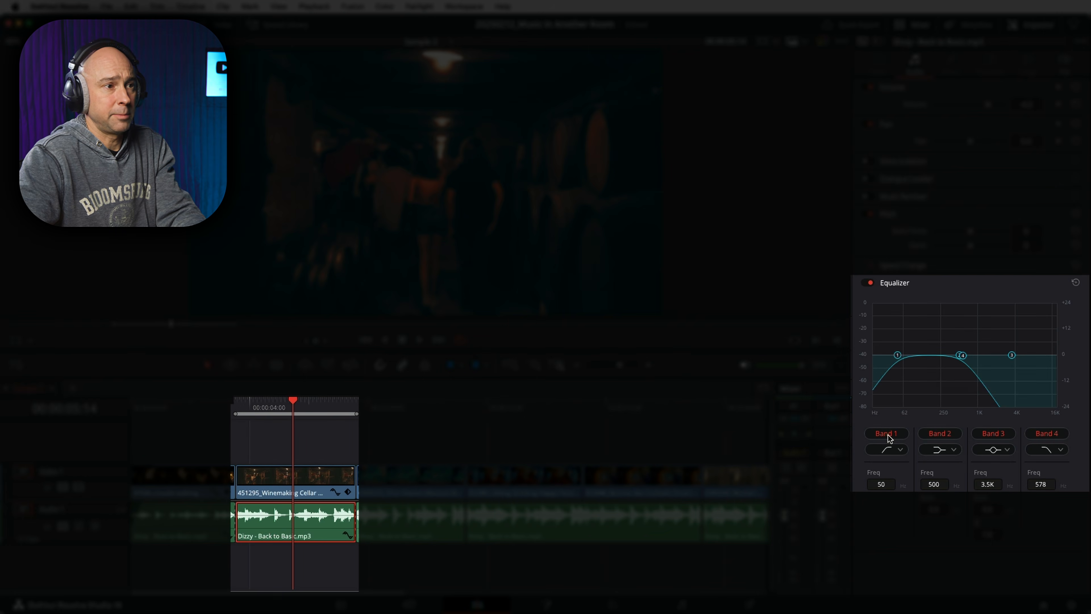
pyautogui.click(886, 449)
pyautogui.click(885, 465)
pyautogui.moveTo(924, 351); pyautogui.dragTo(928, 347)
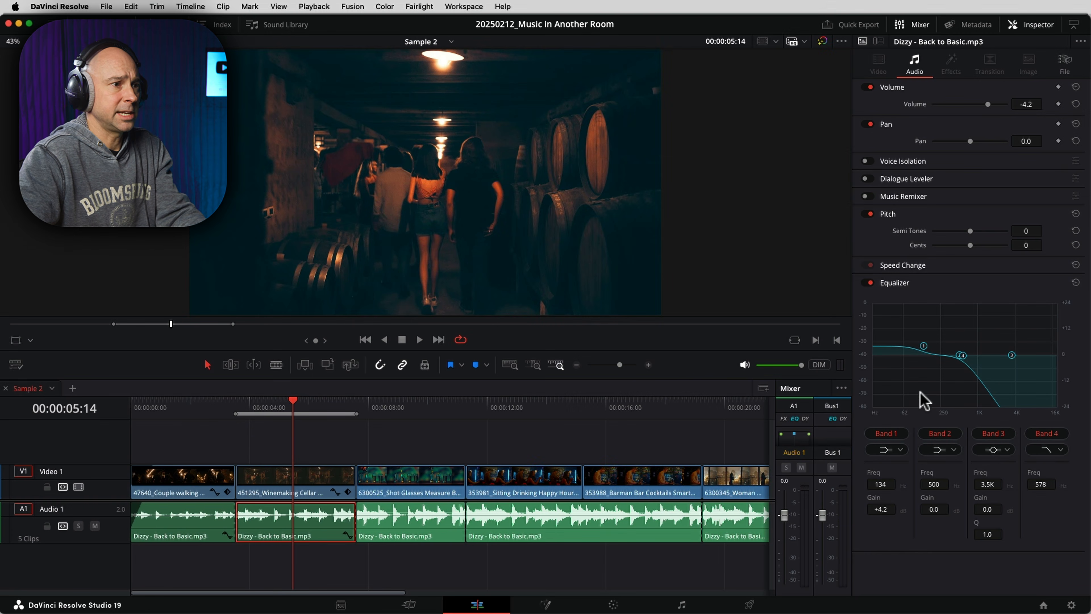
# - Toggle Band 1 off and on to compare, then set it to about 180 Hz with +5.5 dB gain
pyautogui.press('space')
pyautogui.click(890, 434)
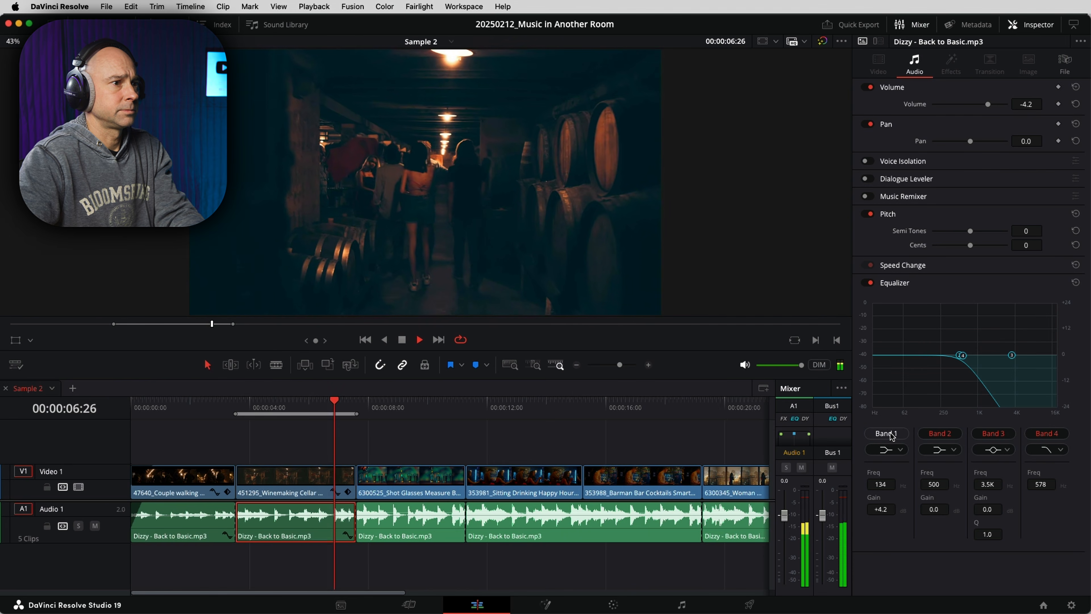
pyautogui.click(890, 434)
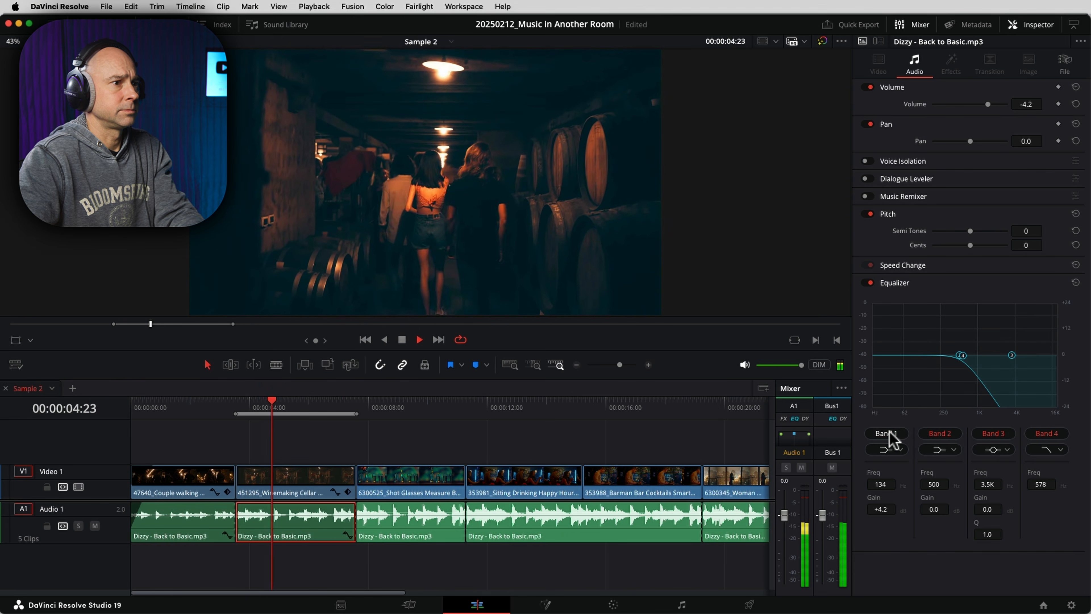
pyautogui.moveTo(923, 346); pyautogui.dragTo(931, 343)
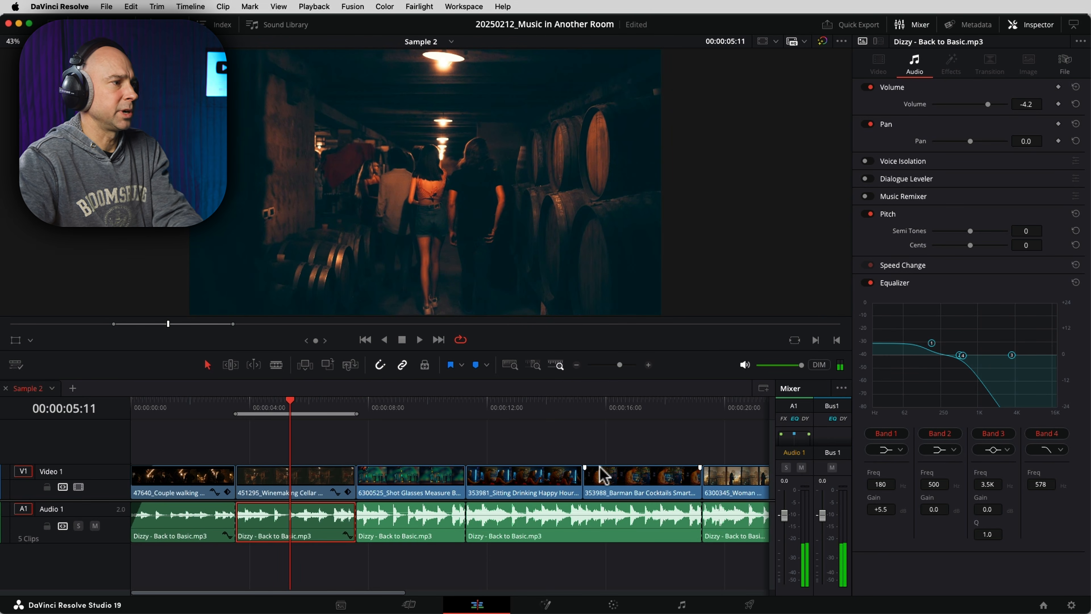
# - Clear the in and out points and play back the music from before the second segment
pyautogui.hotkey('alt', 'x')
pyautogui.click(176, 425)
pyautogui.press('space')
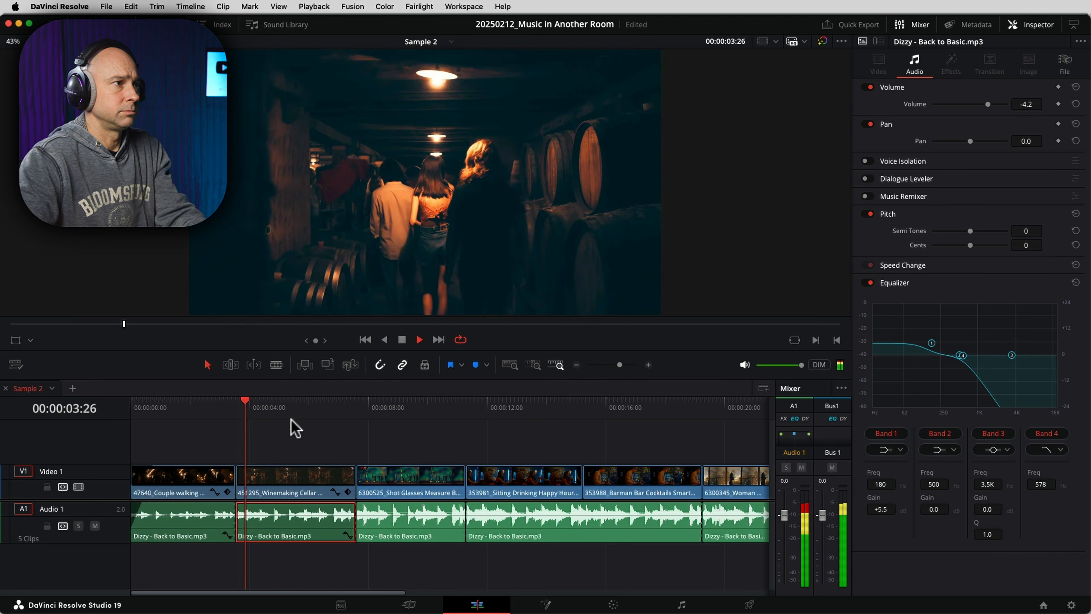
pyautogui.press('space')
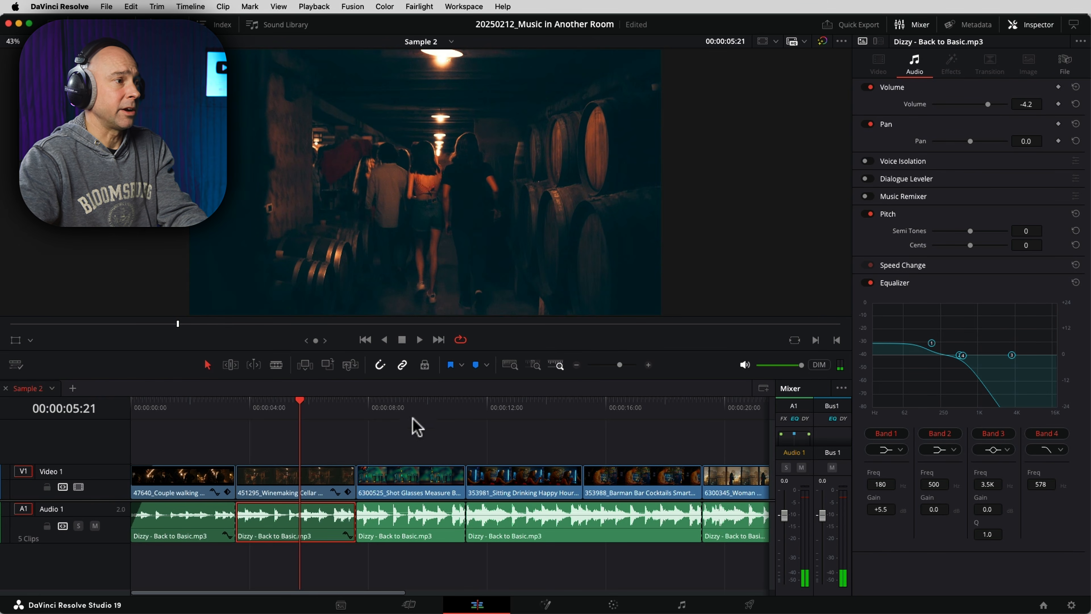
pyautogui.click(396, 410)
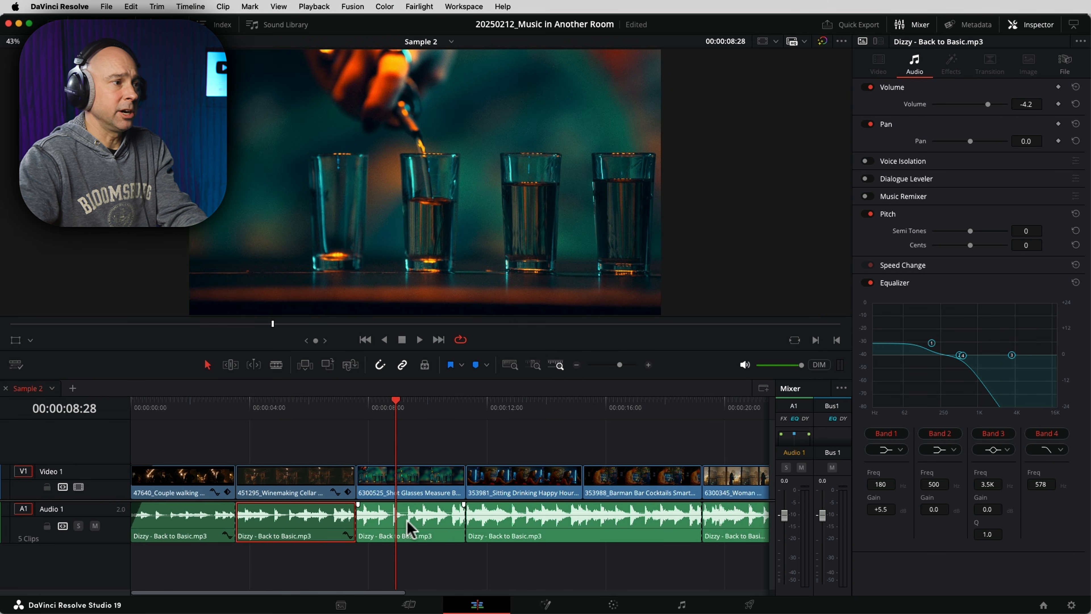
# - Select the third music clip, enable its Equalizer and Band 4 high-cut, and play it while lowering Band 4 to about 1.9 kHz
pyautogui.click(415, 539)
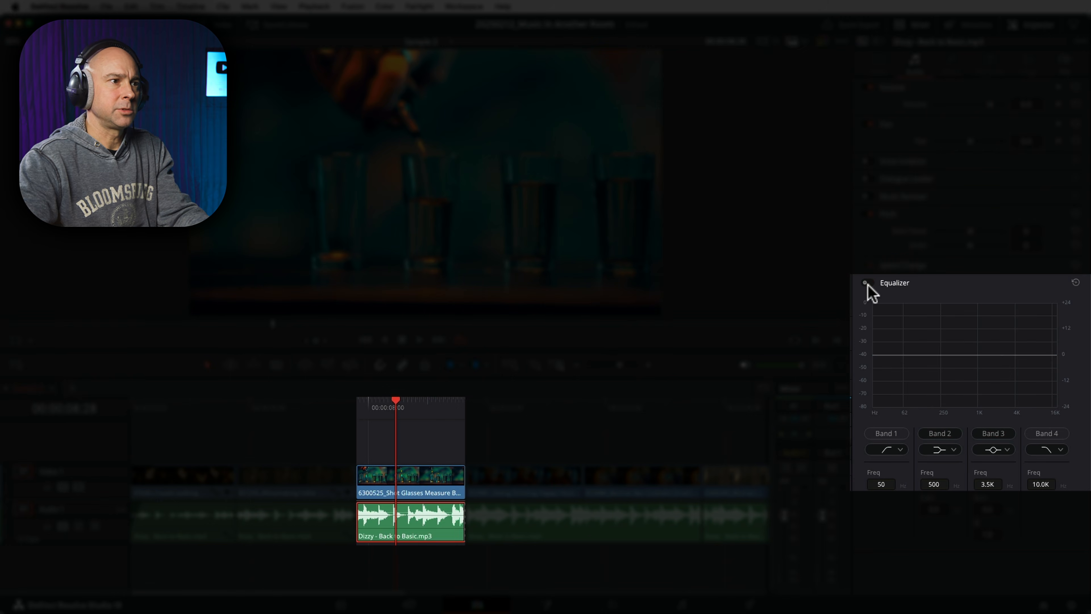
pyautogui.click(865, 282)
pyautogui.click(1048, 433)
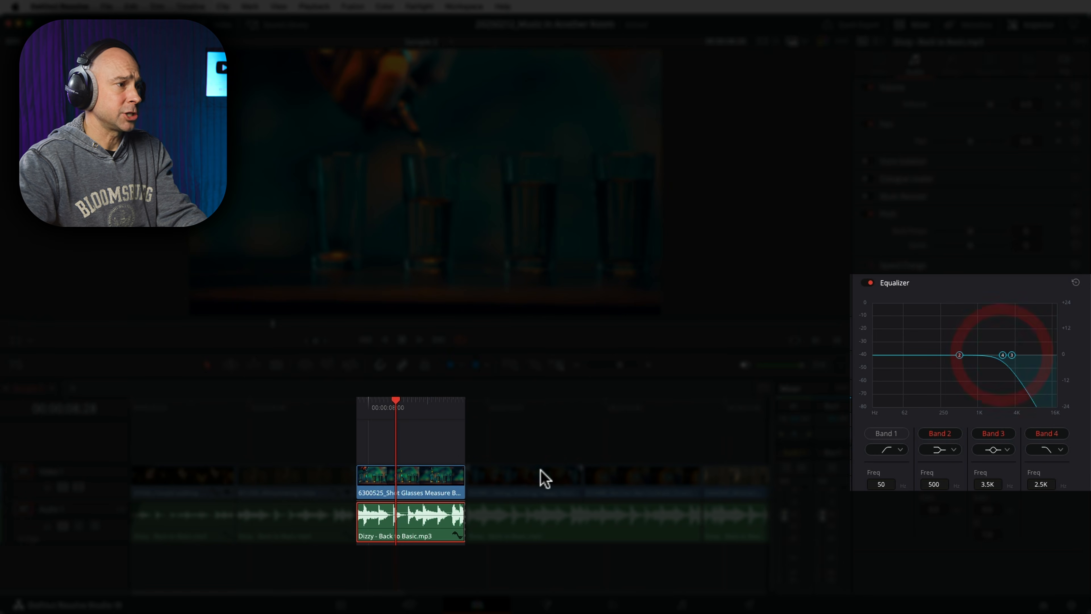
pyautogui.click(360, 404)
pyautogui.press('space')
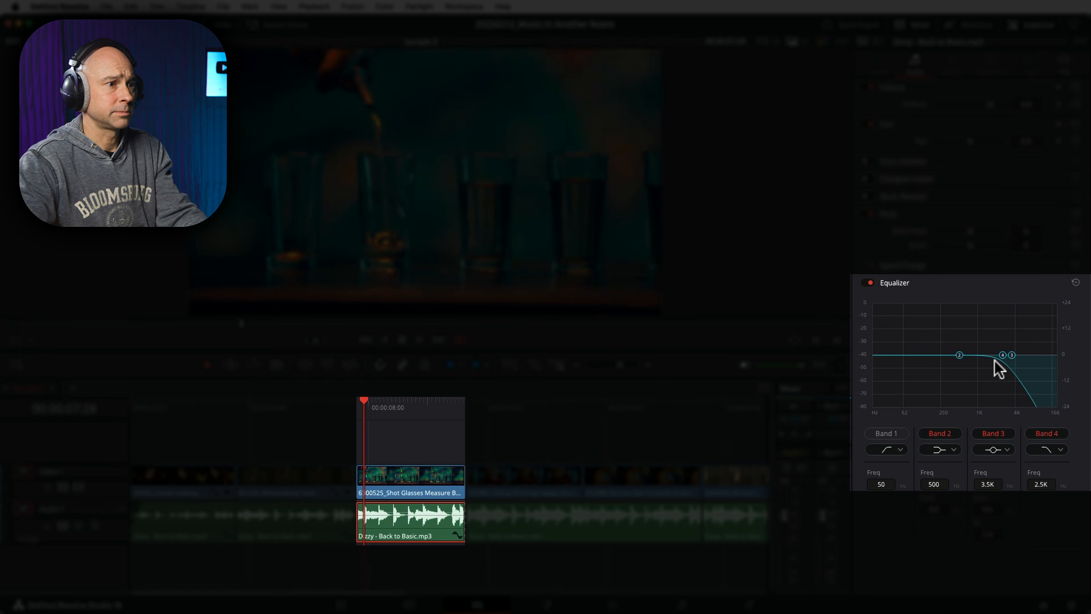
pyautogui.moveTo(1002, 361); pyautogui.dragTo(995, 357)
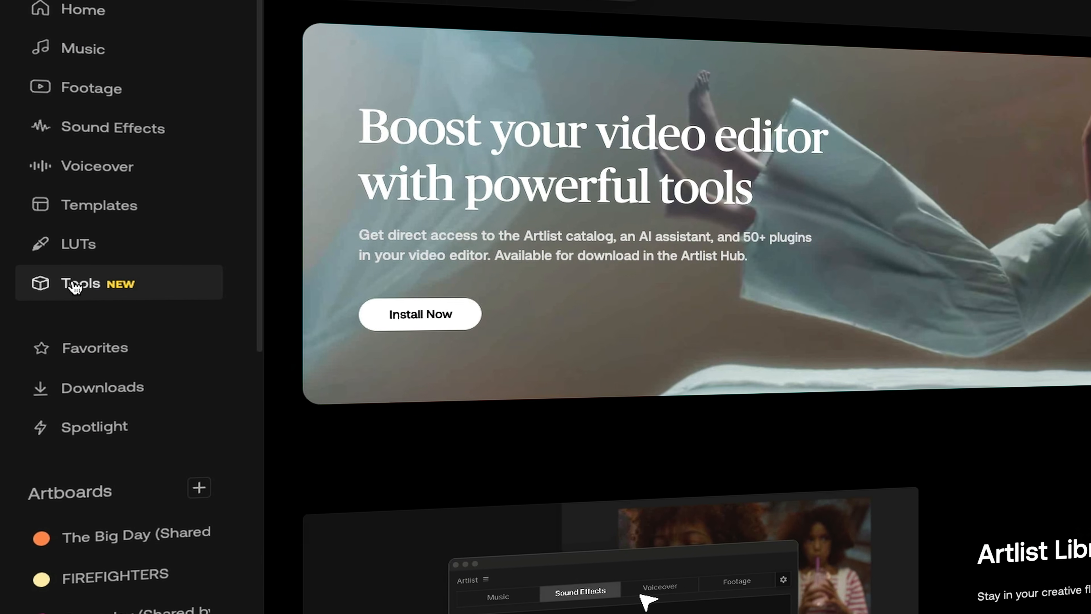
# - Browse the Artlist tools page and the plugin list in Artlist Hub
pyautogui.scroll(-8, 434, 340)
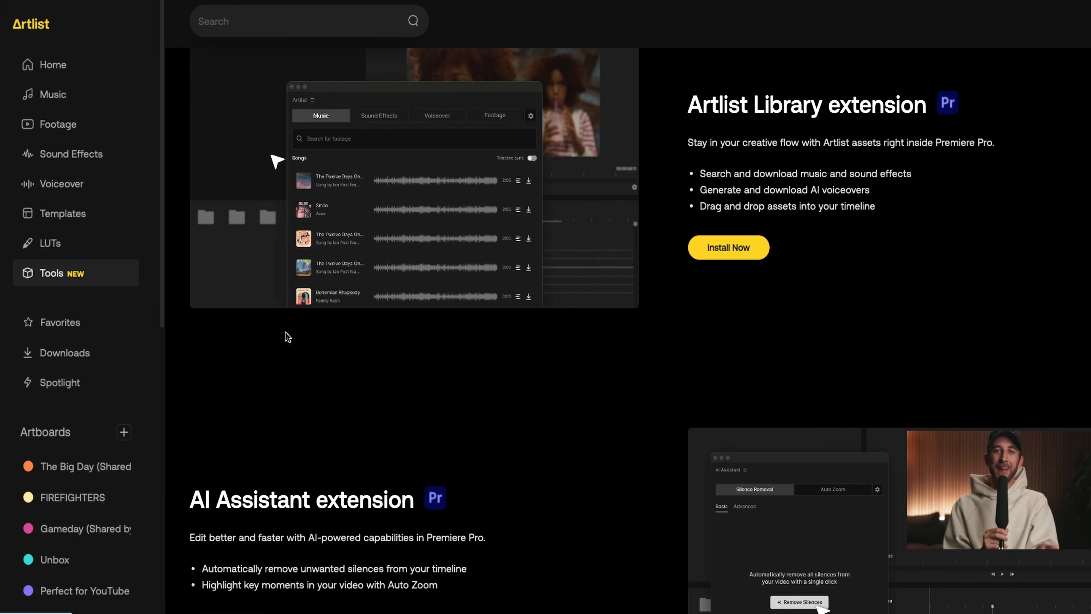
pyautogui.scroll(-10, 527, 408)
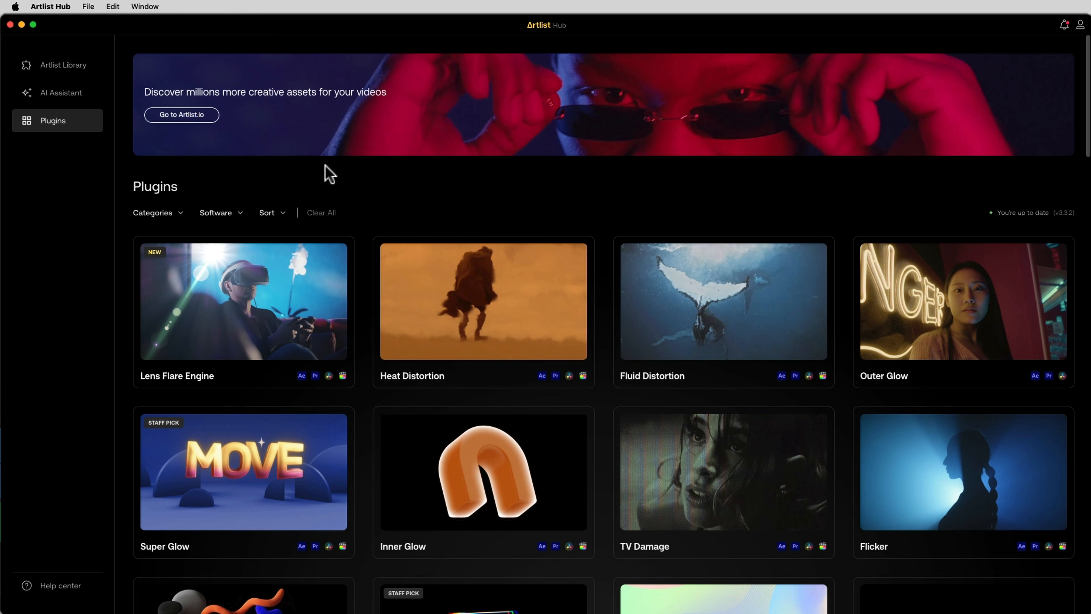
pyautogui.click(55, 126)
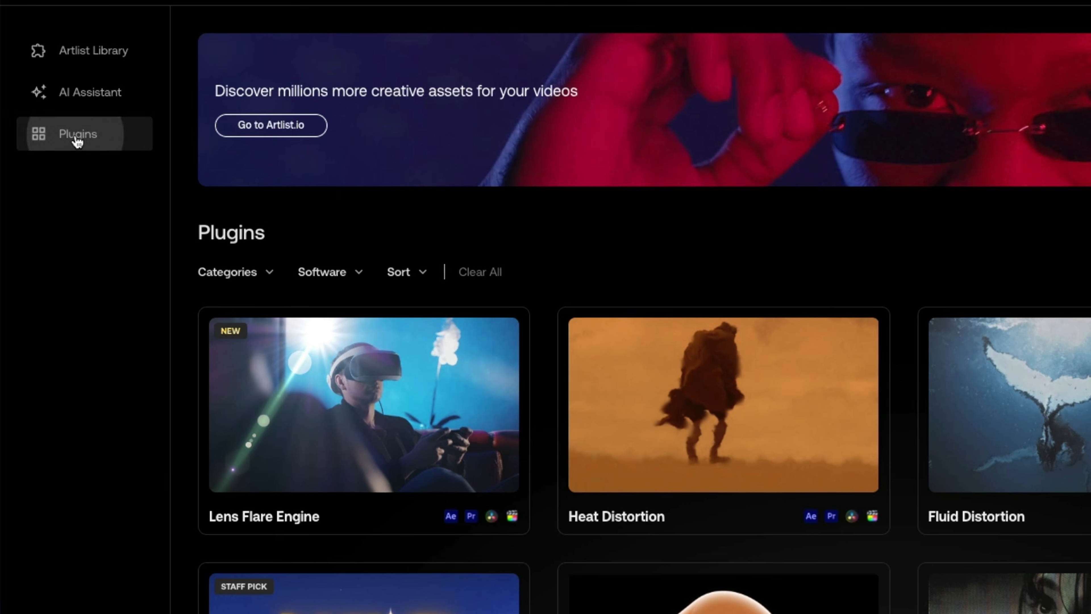
pyautogui.scroll(-5, 571, 404)
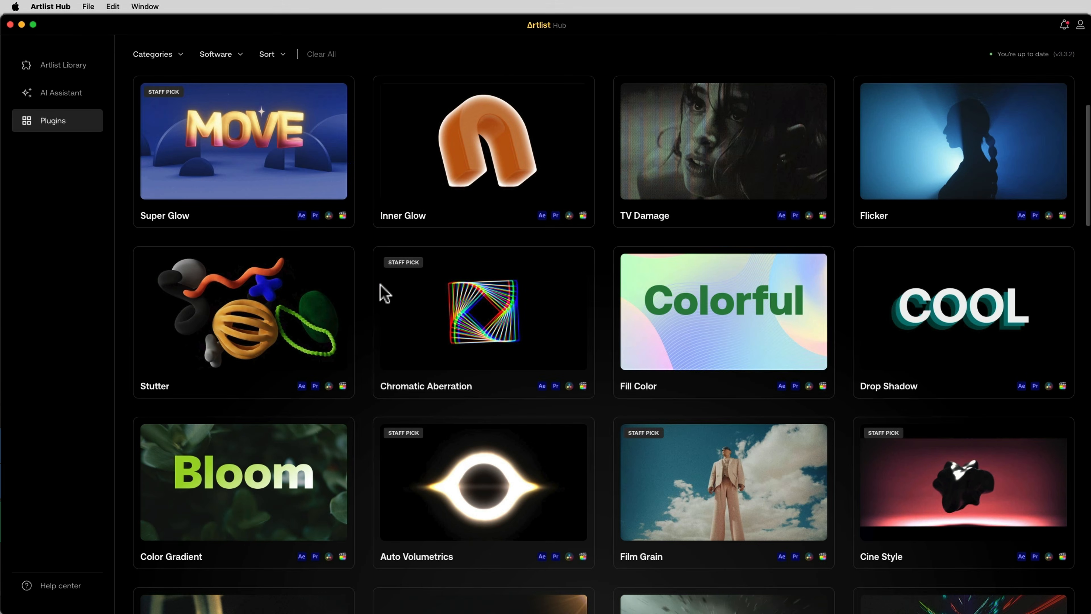
pyautogui.scroll(-15, 384, 294)
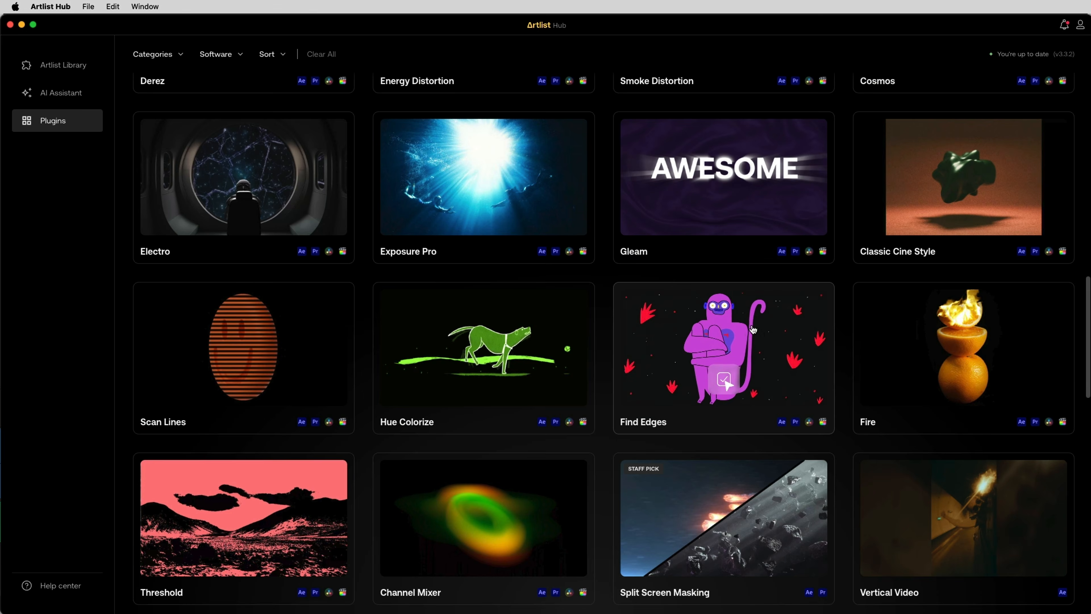
pyautogui.scroll(-3, 752, 329)
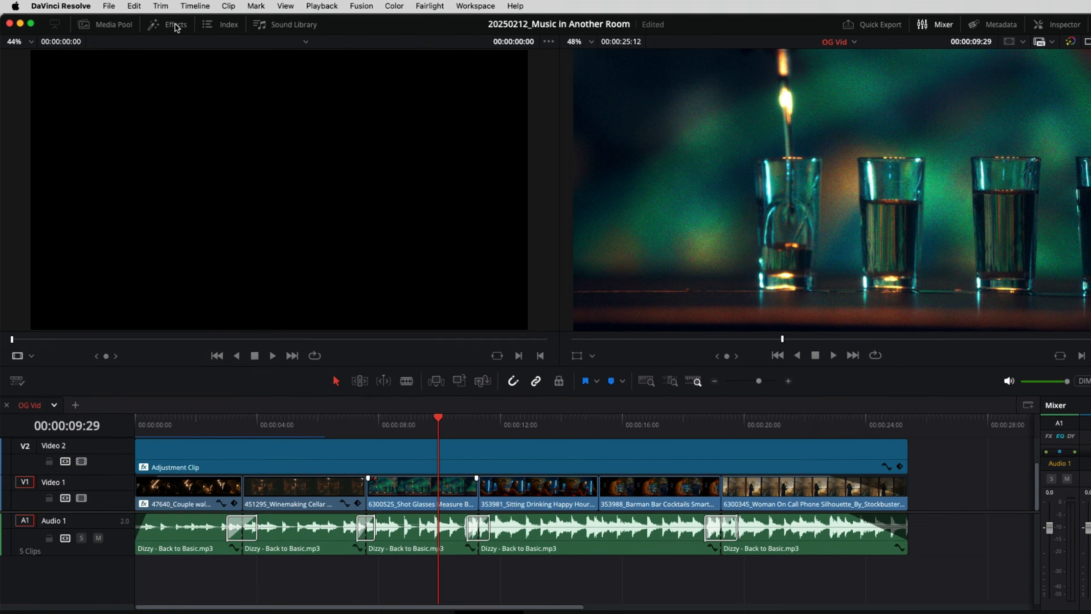
# - Open the Effects library and browse the ArtlistPlugins filters under Open FX
pyautogui.click(171, 26)
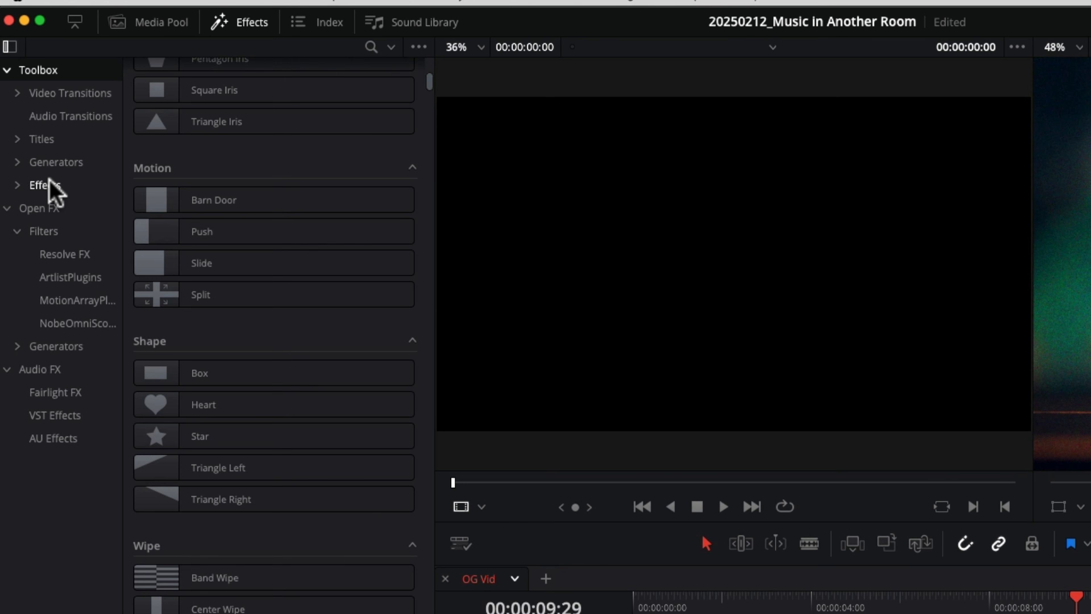
pyautogui.click(50, 209)
pyautogui.click(60, 232)
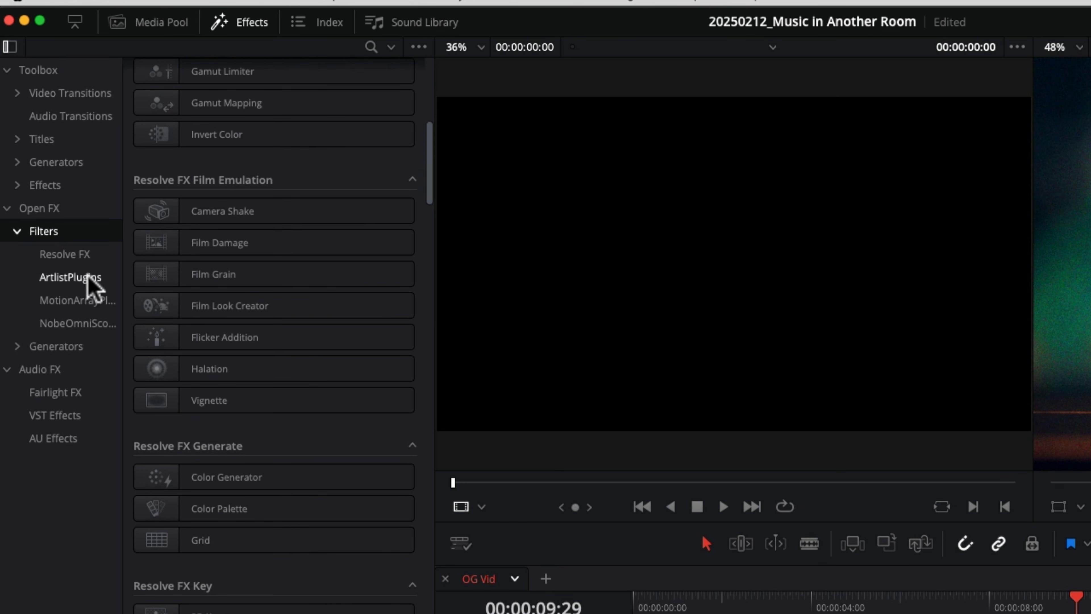
pyautogui.click(72, 278)
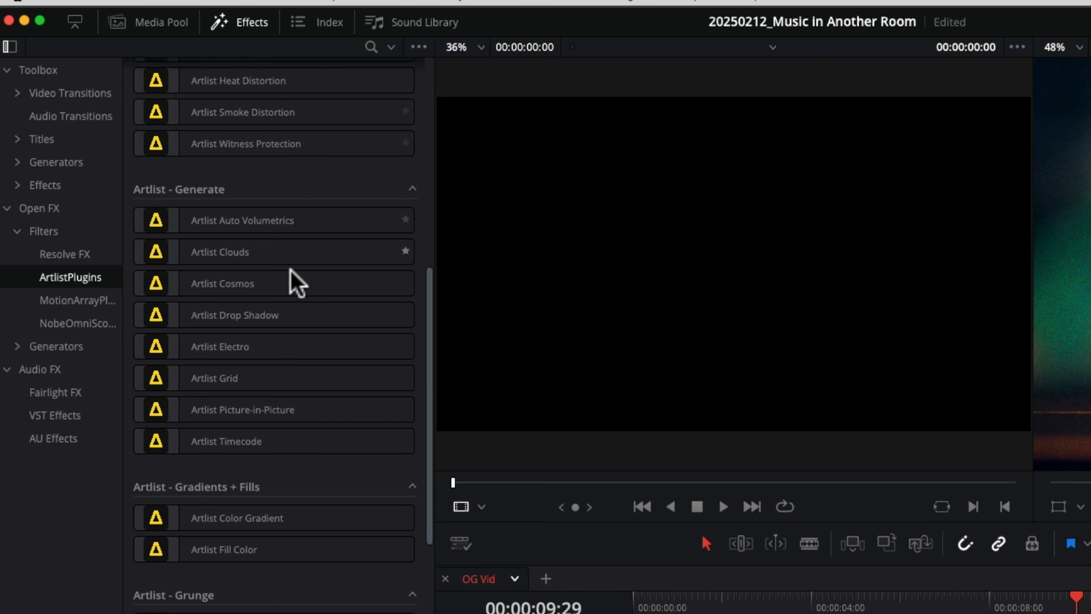
pyautogui.scroll(-15, 305, 356)
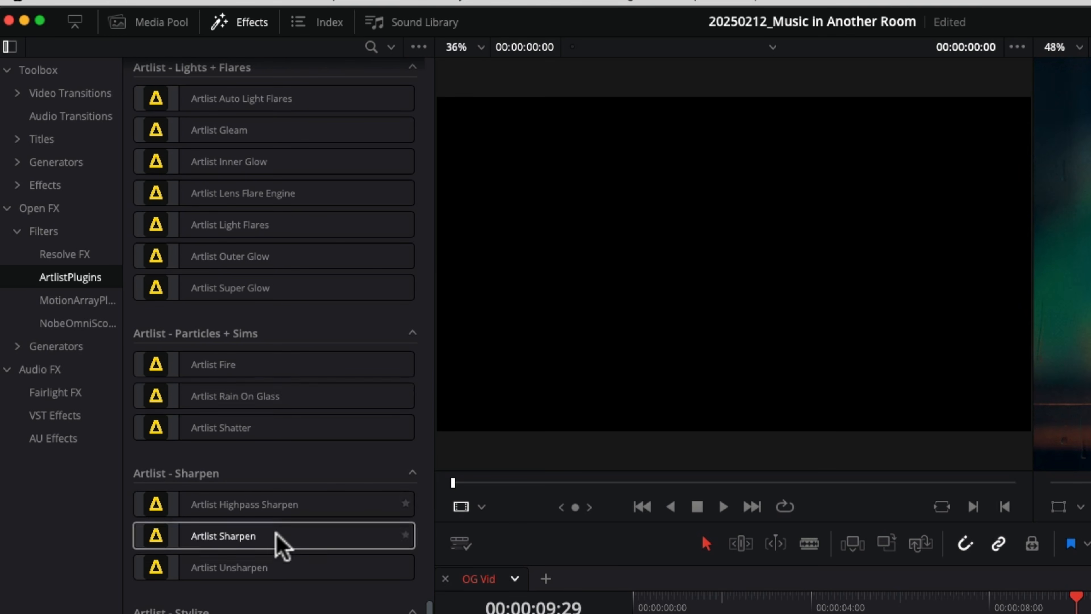
pyautogui.scroll(20, 281, 537)
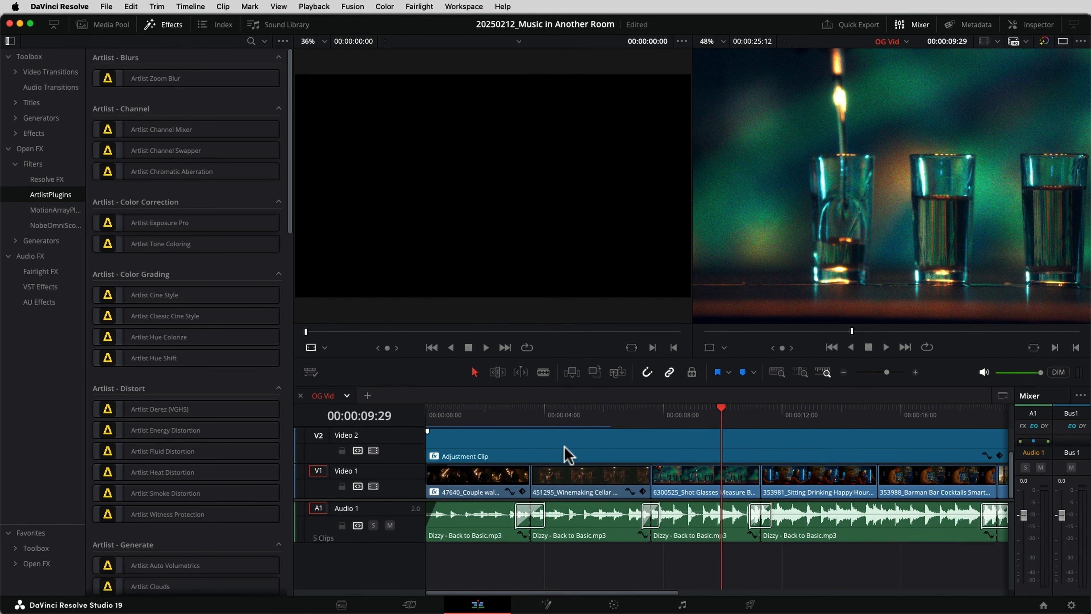
# - Select the adjustment clip and toggle its Artlist Film Grain and Artlist Super Glow effects off and on to compare
pyautogui.click(625, 455)
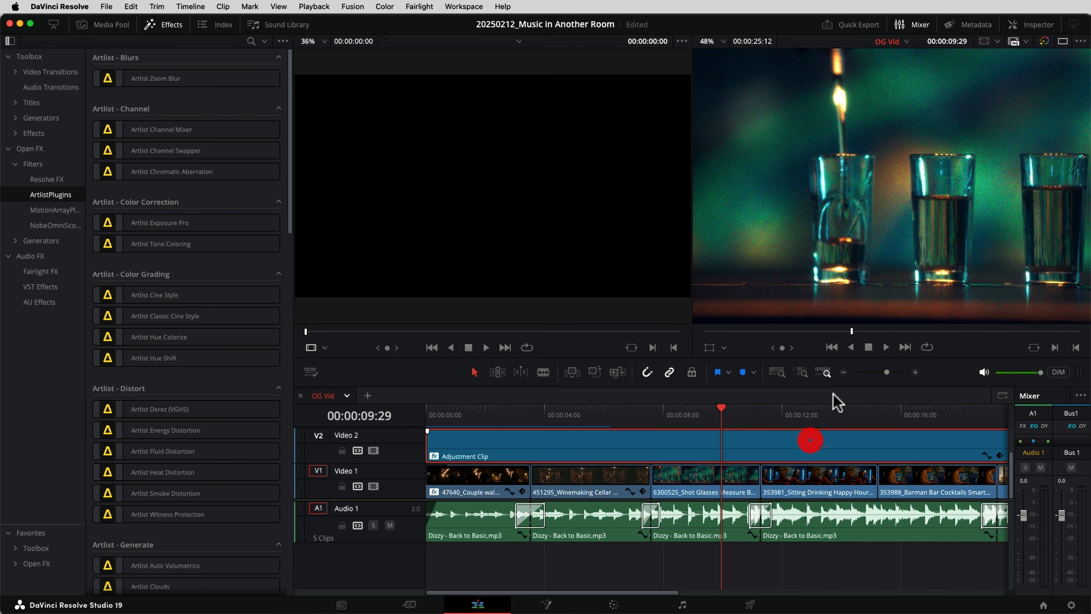
pyautogui.click(1038, 26)
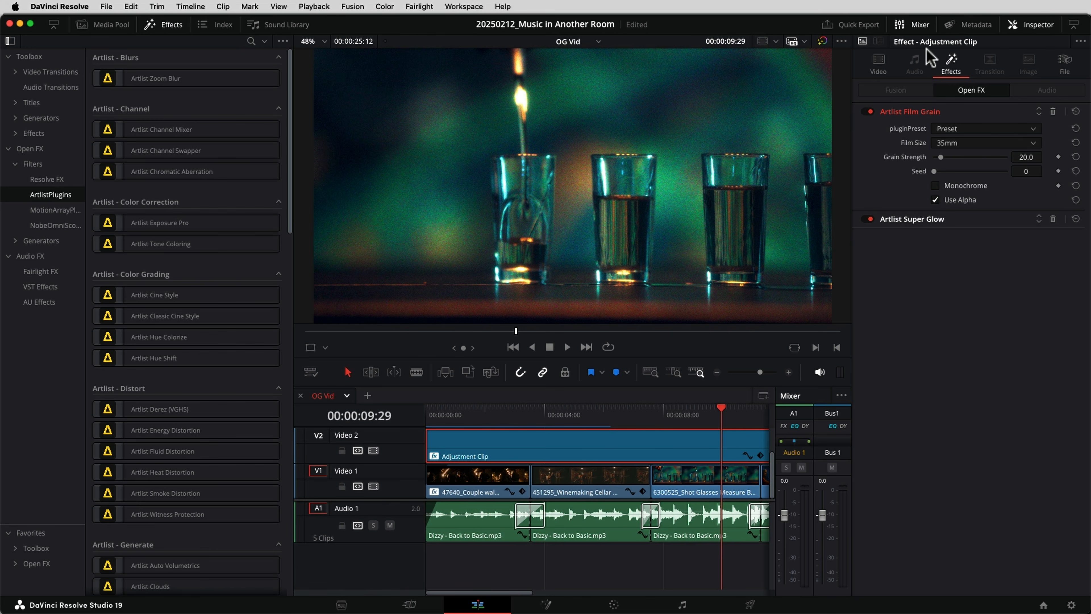
pyautogui.click(946, 58)
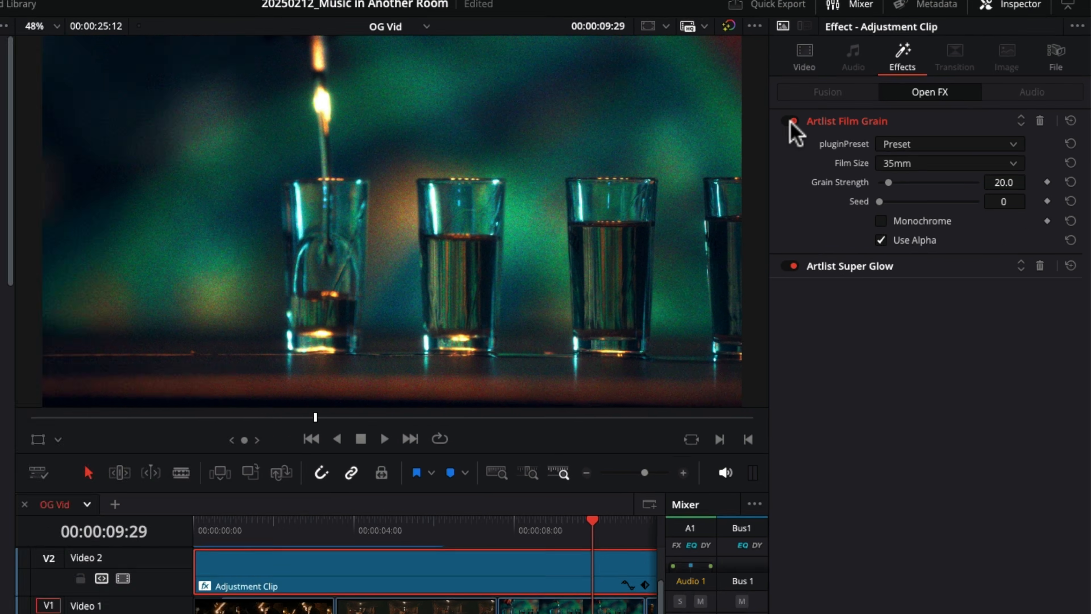
pyautogui.click(870, 112)
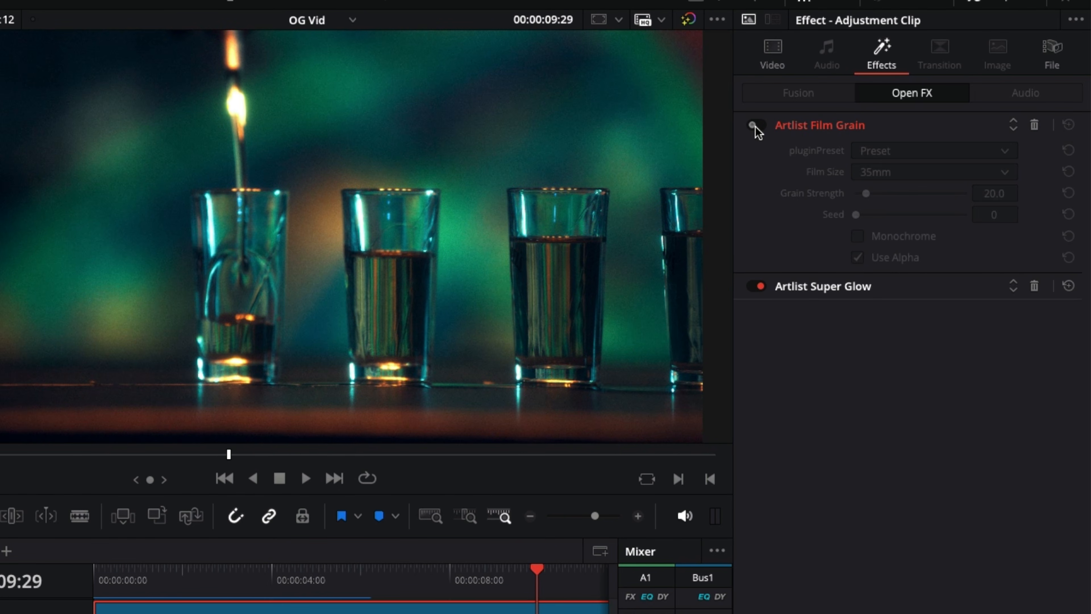
pyautogui.click(755, 126)
pyautogui.click(758, 284)
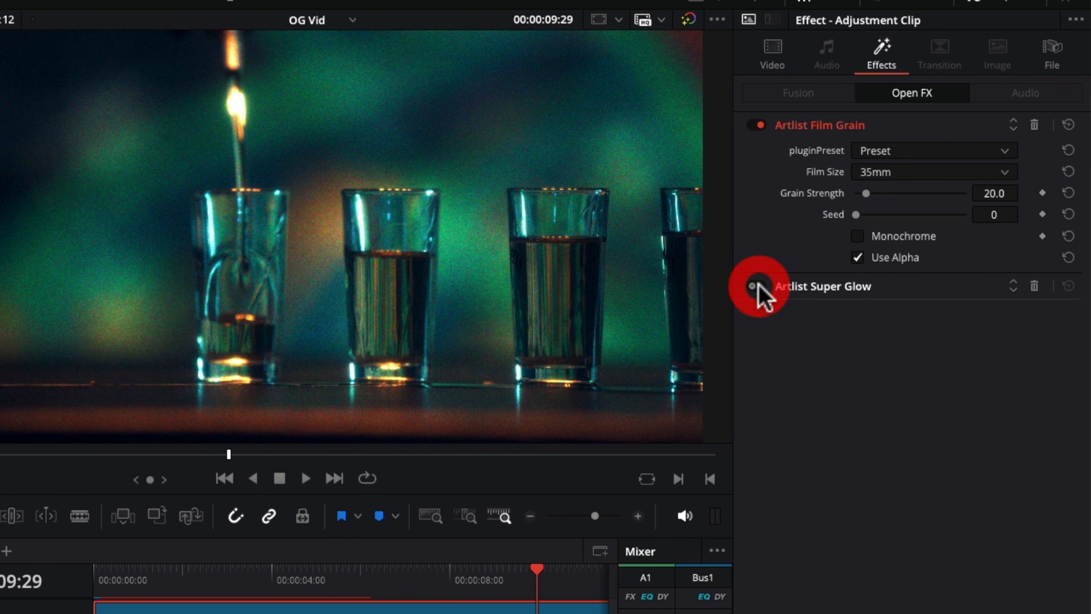
pyautogui.click(758, 285)
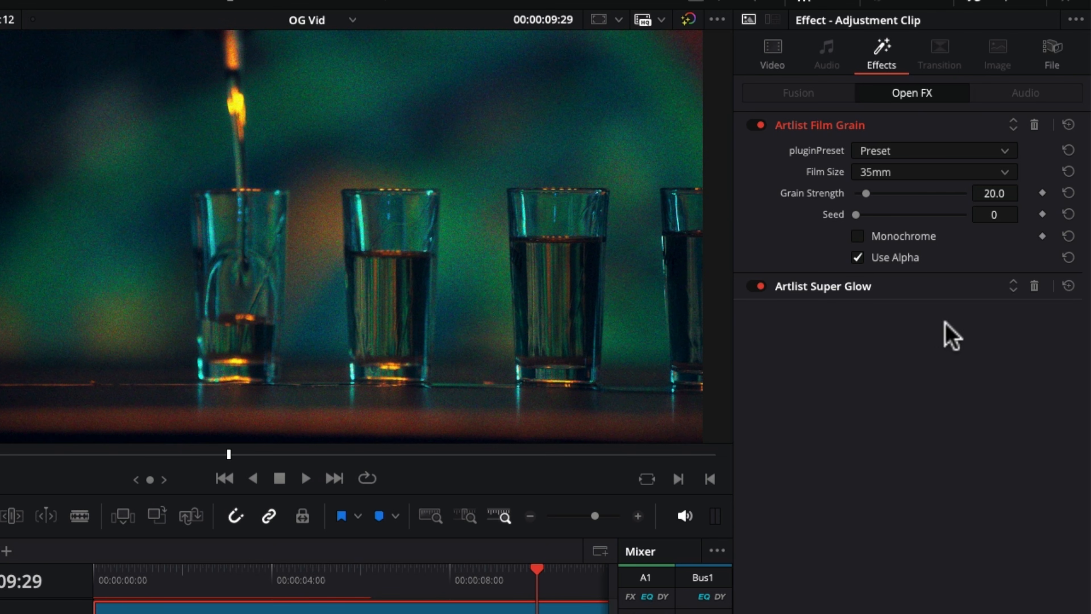
# - Browse the timeline and scroll through the ArtlistPlugins filter list
pyautogui.hscroll(5, 443, 607)
pyautogui.hscroll(4, 345, 611)
pyautogui.click(345, 612)
pyautogui.click(505, 583)
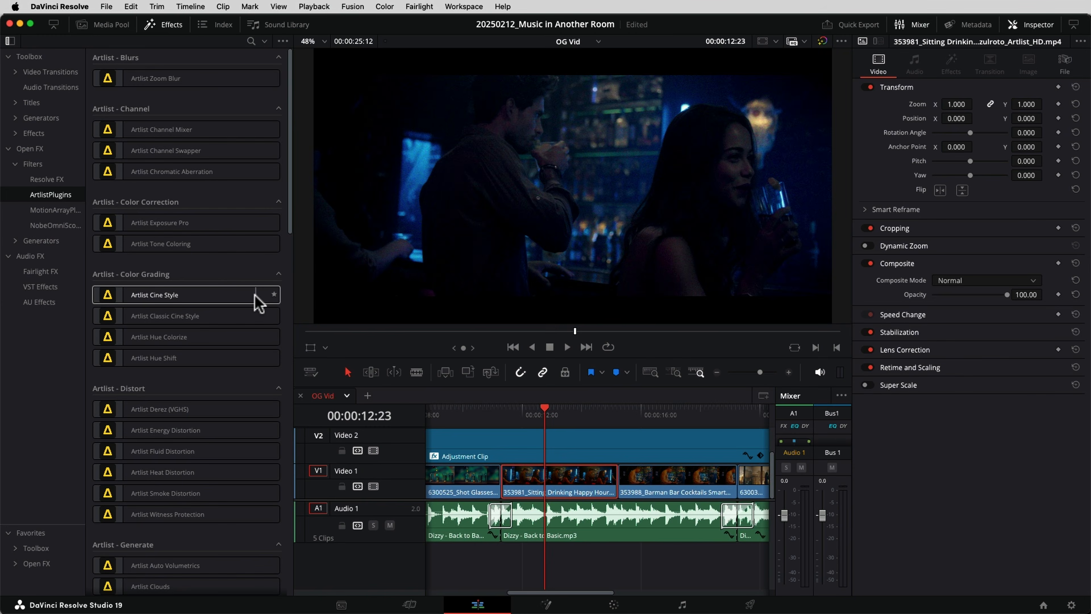
pyautogui.scroll(-3, 196, 154)
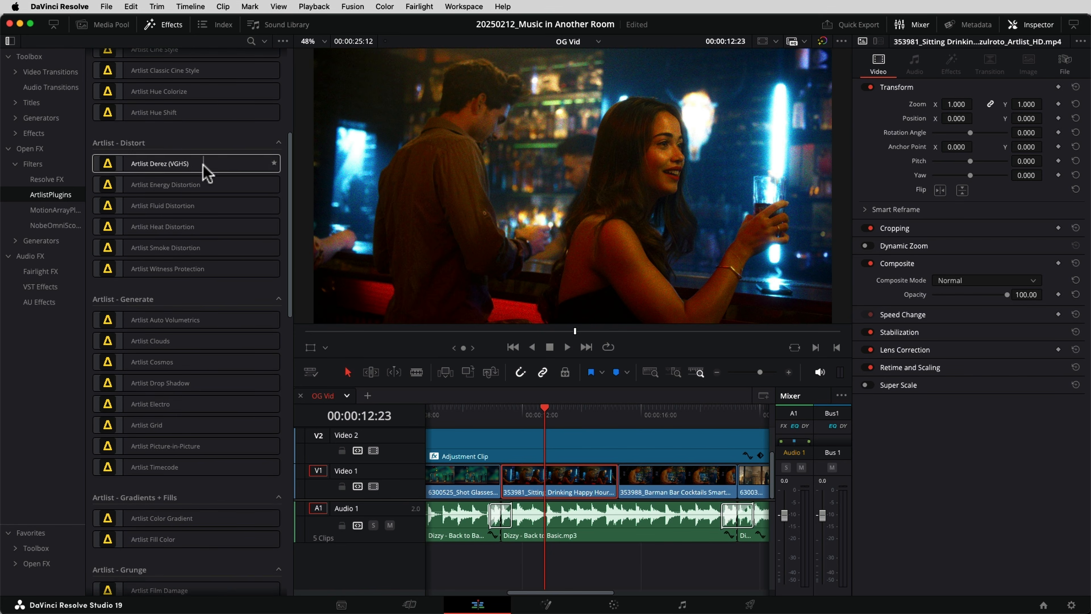
pyautogui.scroll(-15, 207, 172)
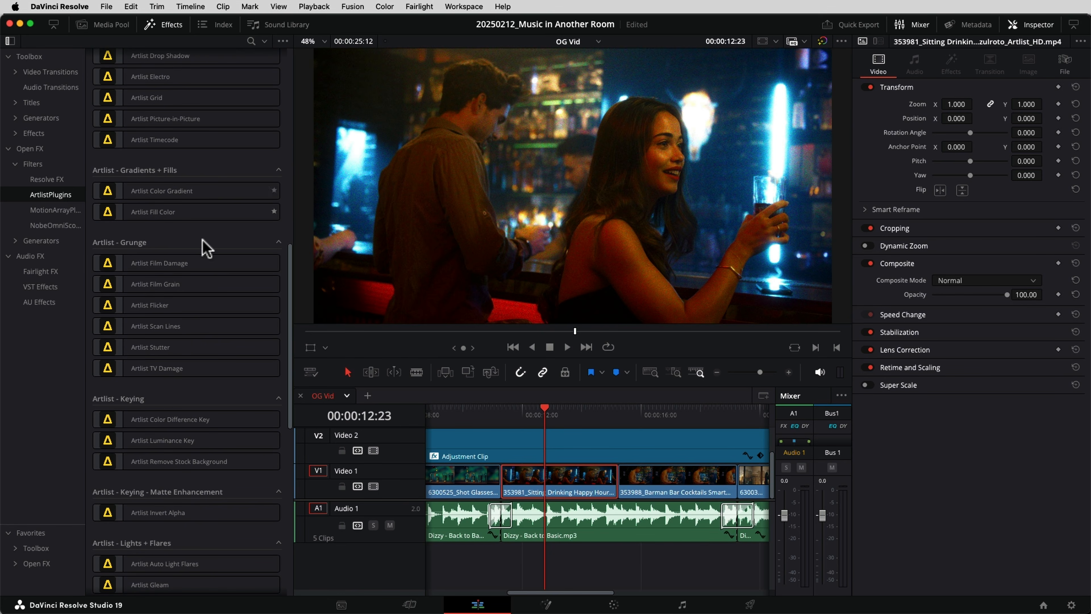
pyautogui.scroll(10, 164, 224)
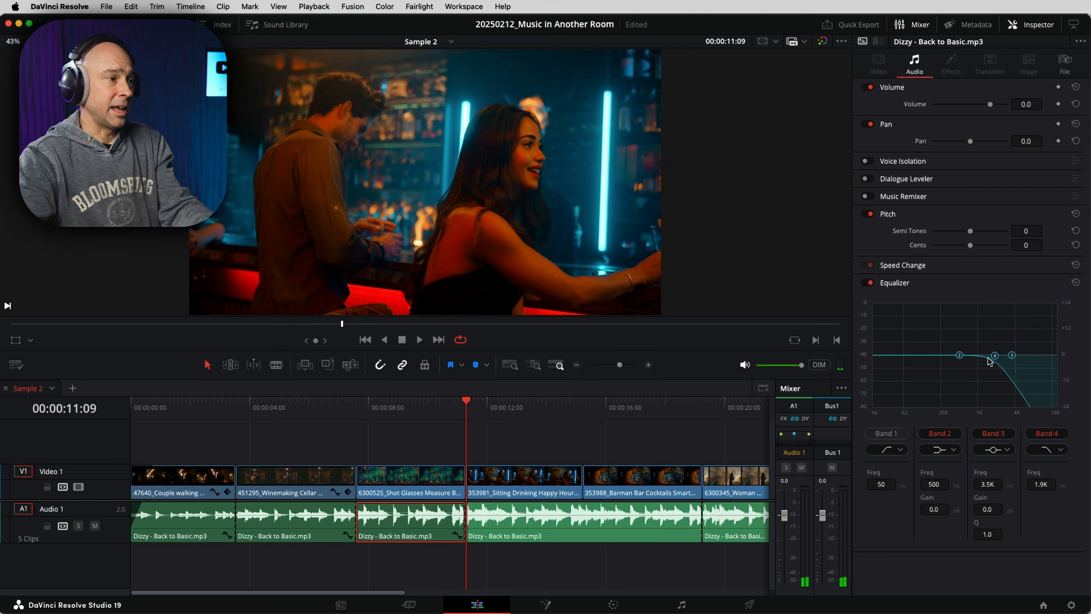
# - Select the fourth music clip and scrub the playhead through the fourth and fifth shots
pyautogui.click(646, 537)
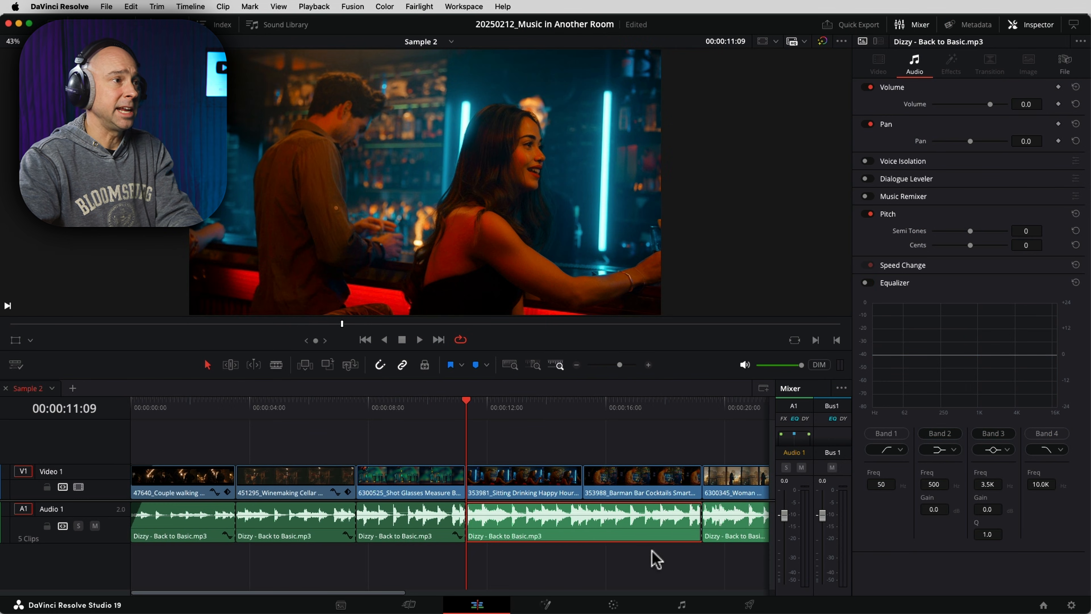
pyautogui.hscroll(5, 656, 559)
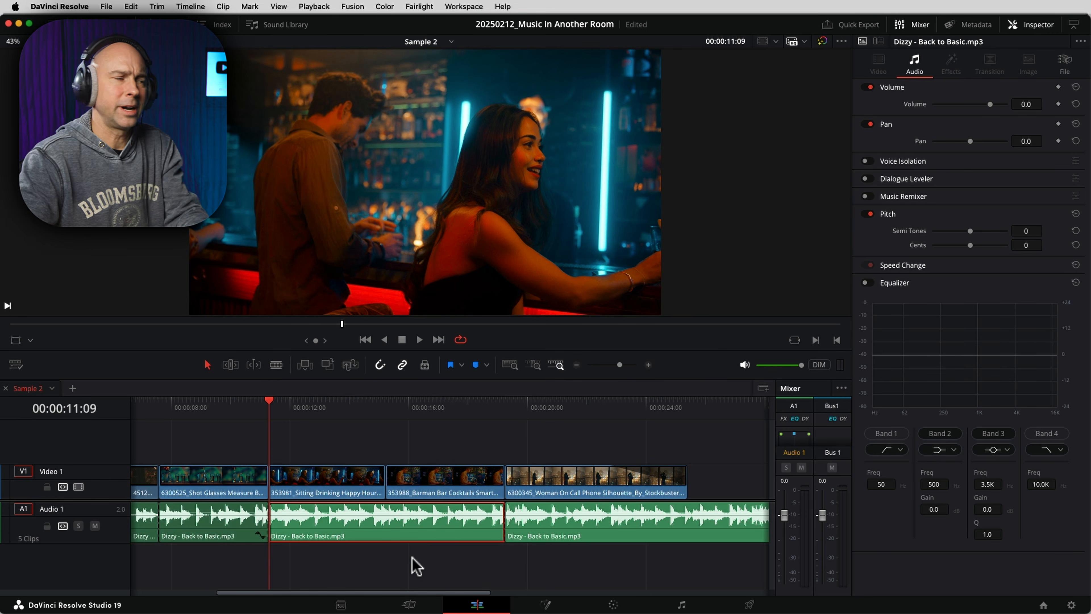
pyautogui.moveTo(343, 412); pyautogui.dragTo(452, 411)
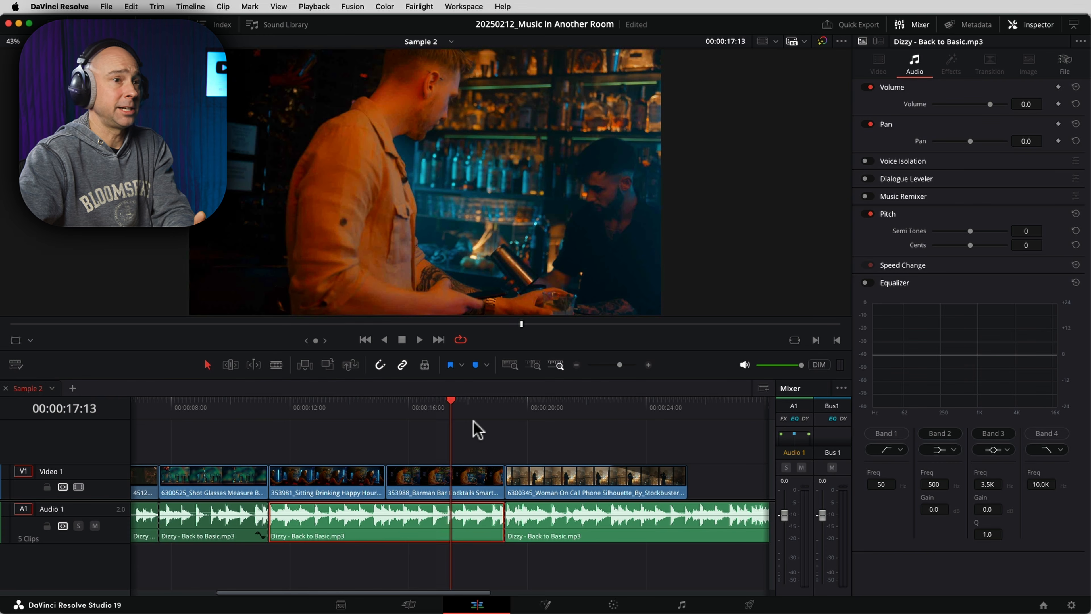
pyautogui.moveTo(527, 408); pyautogui.dragTo(541, 412)
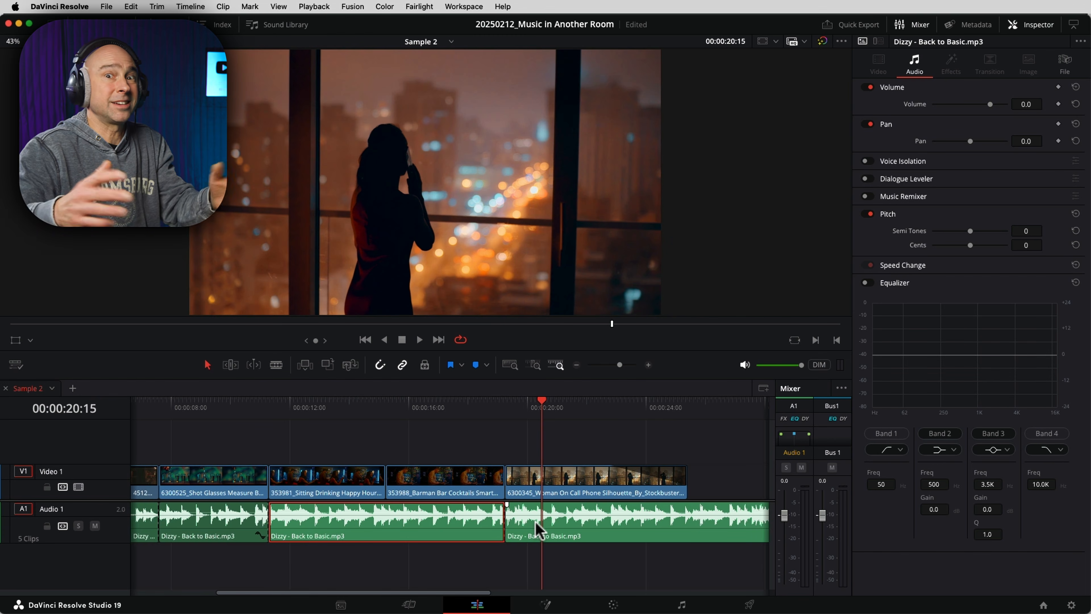
# - Select the last music clip, enable its Equalizer with Band 1 and Band 4, setting Band 1 to about 714 Hz and Band 4 to about 2.3 kHz
pyautogui.click(567, 539)
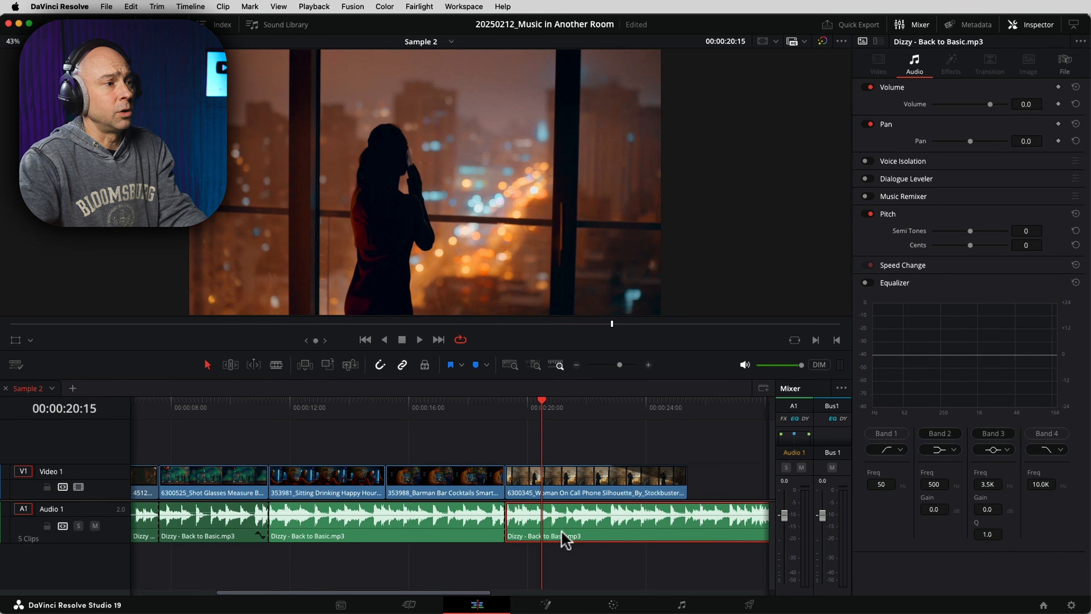
pyautogui.click(866, 283)
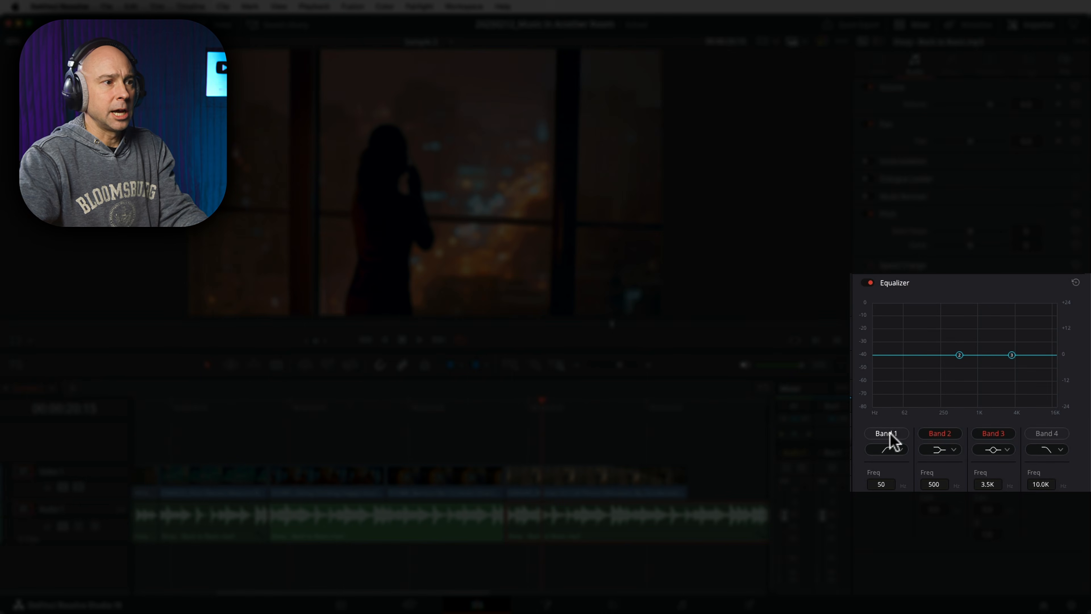
pyautogui.click(886, 433)
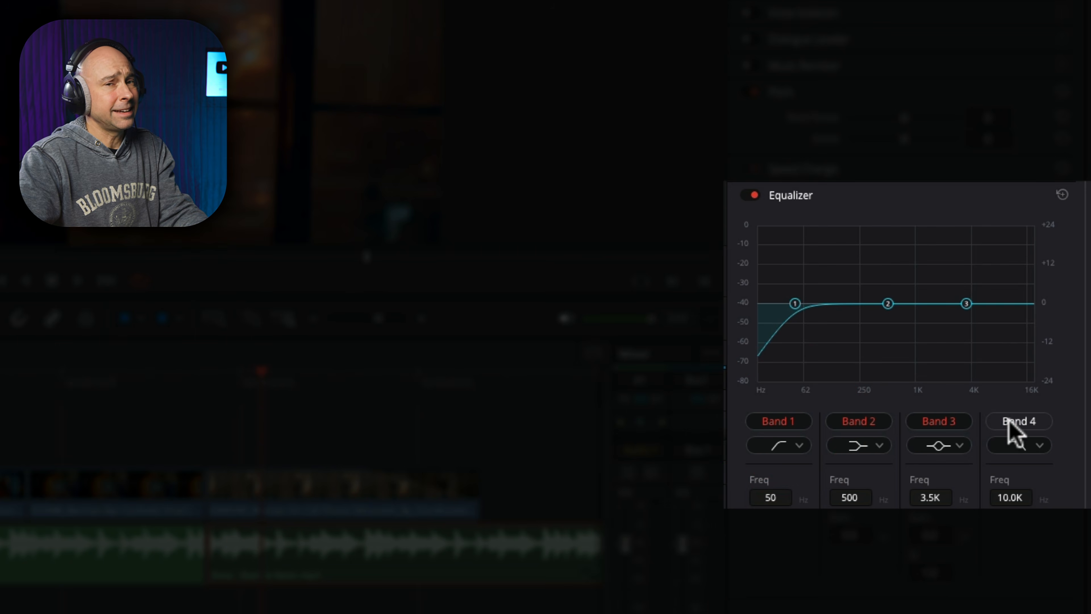
pyautogui.click(1009, 421)
pyautogui.moveTo(793, 302); pyautogui.dragTo(897, 312)
pyautogui.moveTo(1012, 306); pyautogui.dragTo(946, 313)
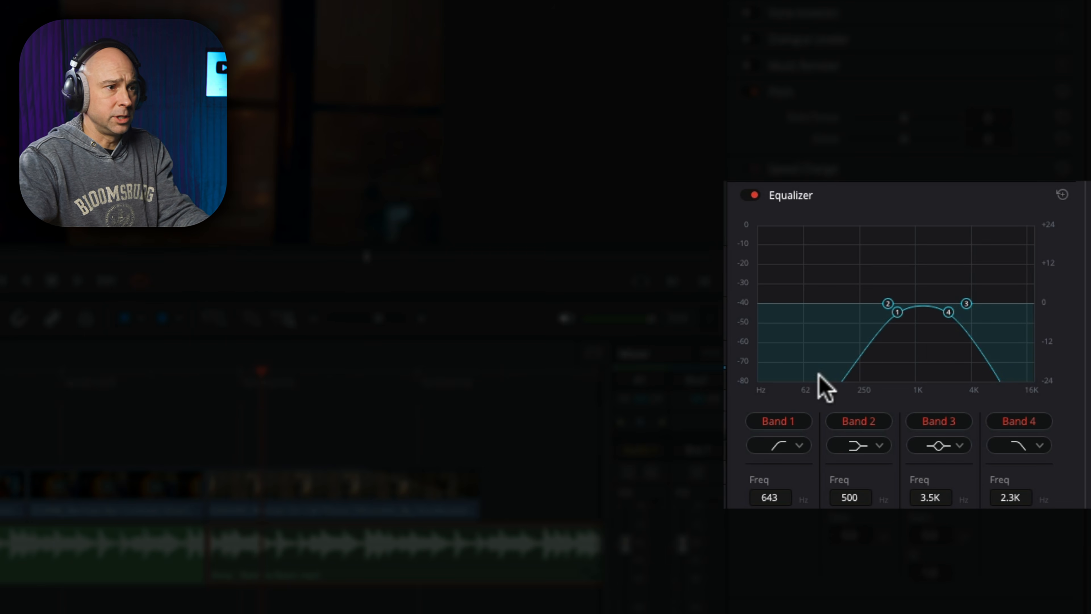
pyautogui.moveTo(898, 311); pyautogui.dragTo(901, 312)
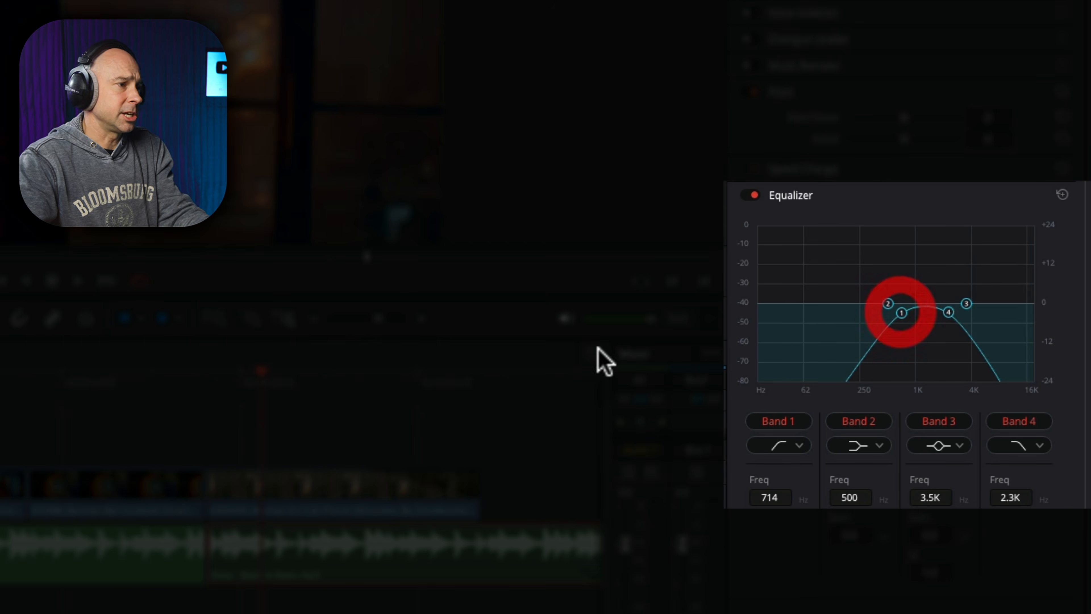
# - Play the last segment and raise Band 1 to about 811 Hz
pyautogui.click(209, 379)
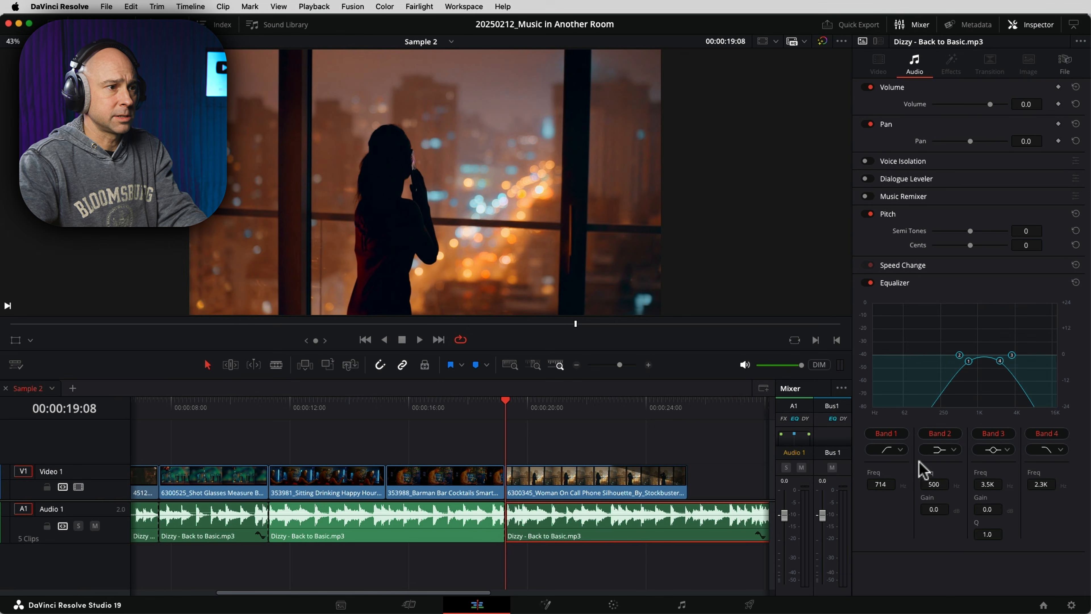
pyautogui.press('space')
pyautogui.moveTo(968, 364)
pyautogui.mouseDown()
pyautogui.moveTo(993, 362)
pyautogui.moveTo(972, 363)
pyautogui.mouseUp()
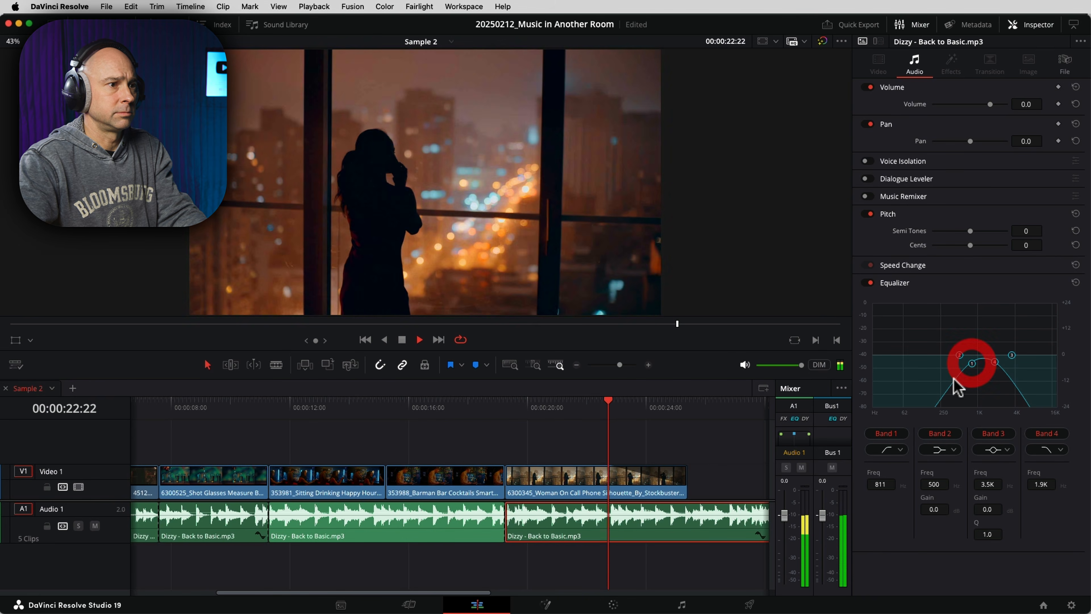
pyautogui.press('space')
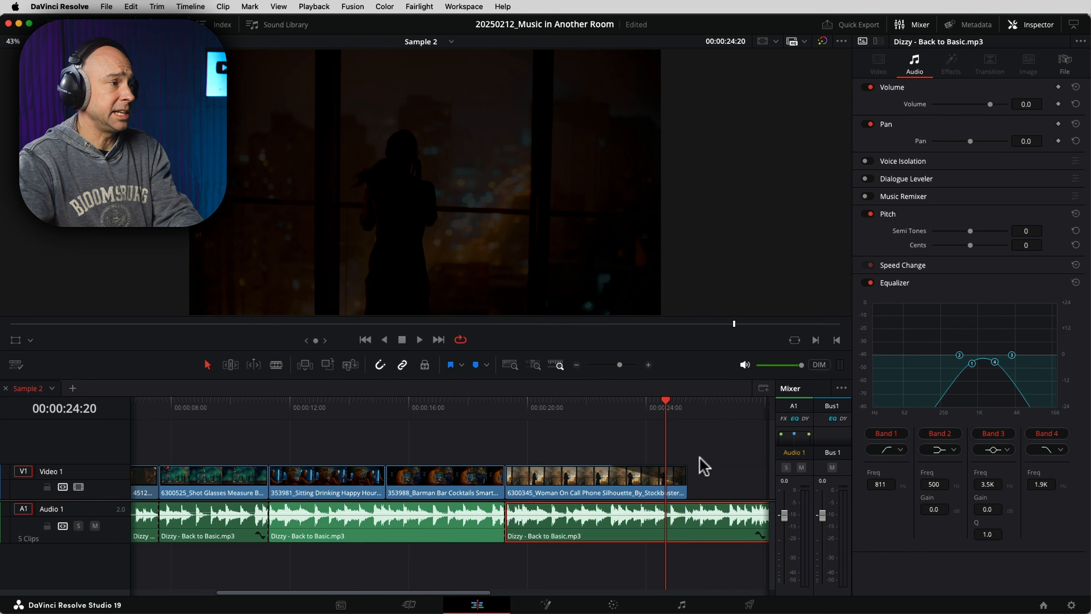
# - Apply a Cross Fade +3 dB audio transition to the cut between the first and second music clips
pyautogui.hscroll(-5, 313, 554)
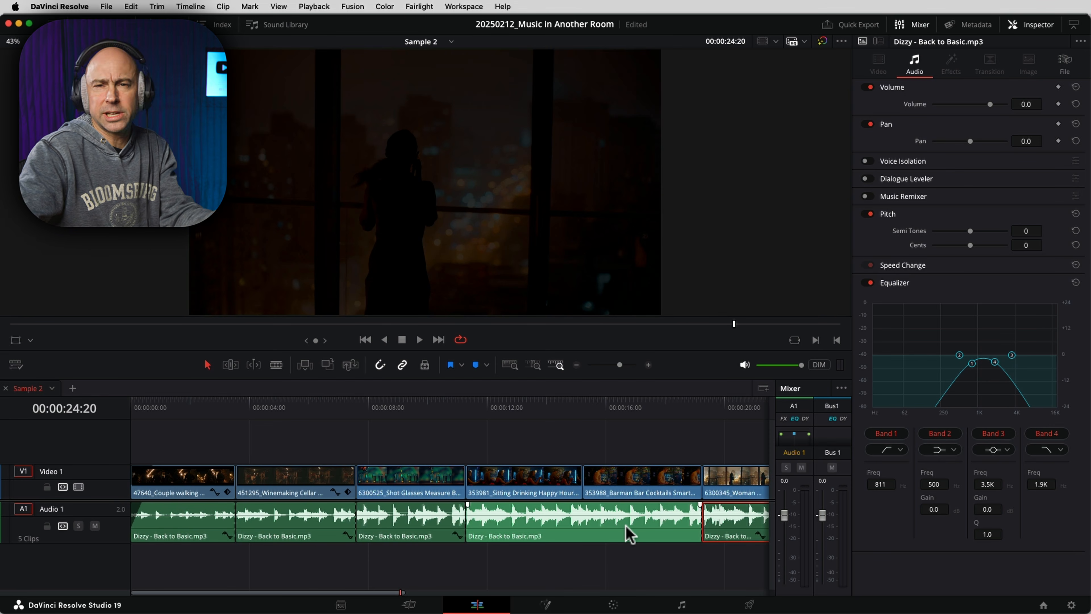
pyautogui.click(1037, 26)
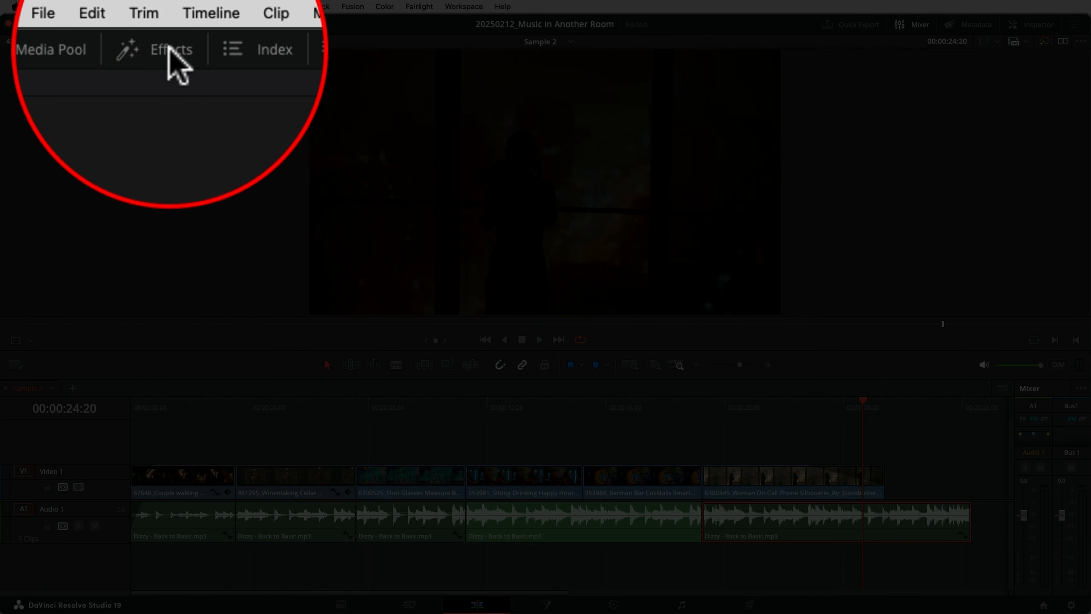
pyautogui.click(169, 24)
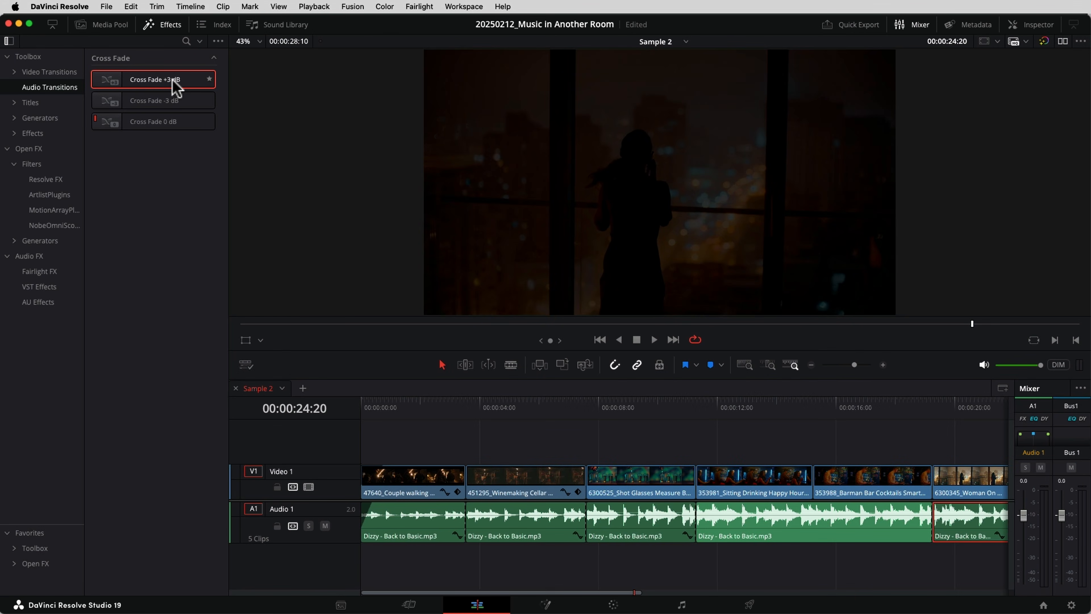
pyautogui.moveTo(169, 81); pyautogui.dragTo(465, 511)
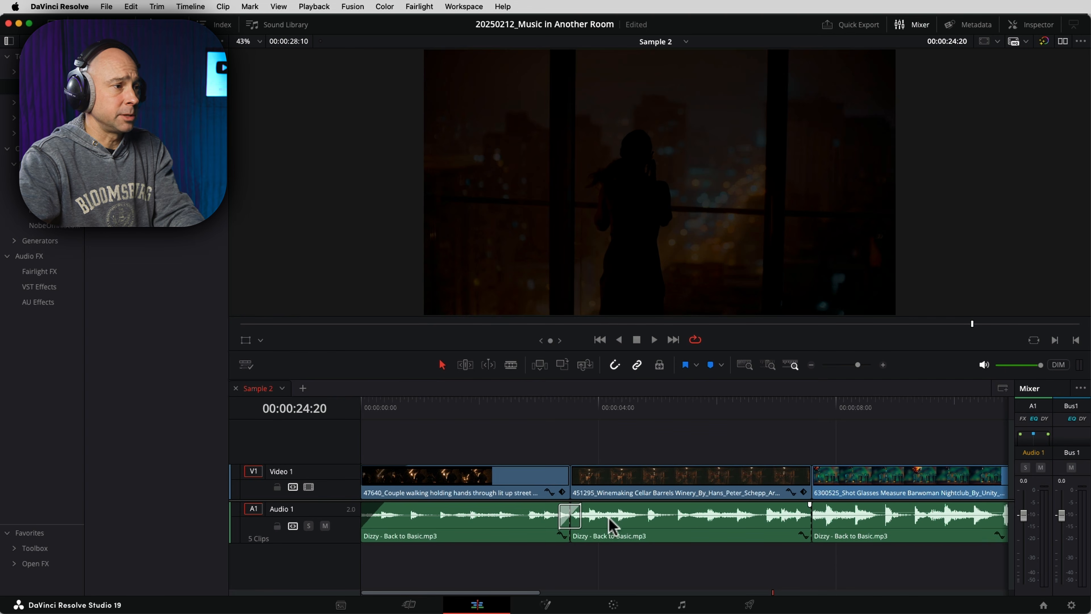
# - Copy the cross fade onto the remaining cuts between music clips, then play the sequence from the start
pyautogui.moveTo(579, 516); pyautogui.dragTo(603, 519)
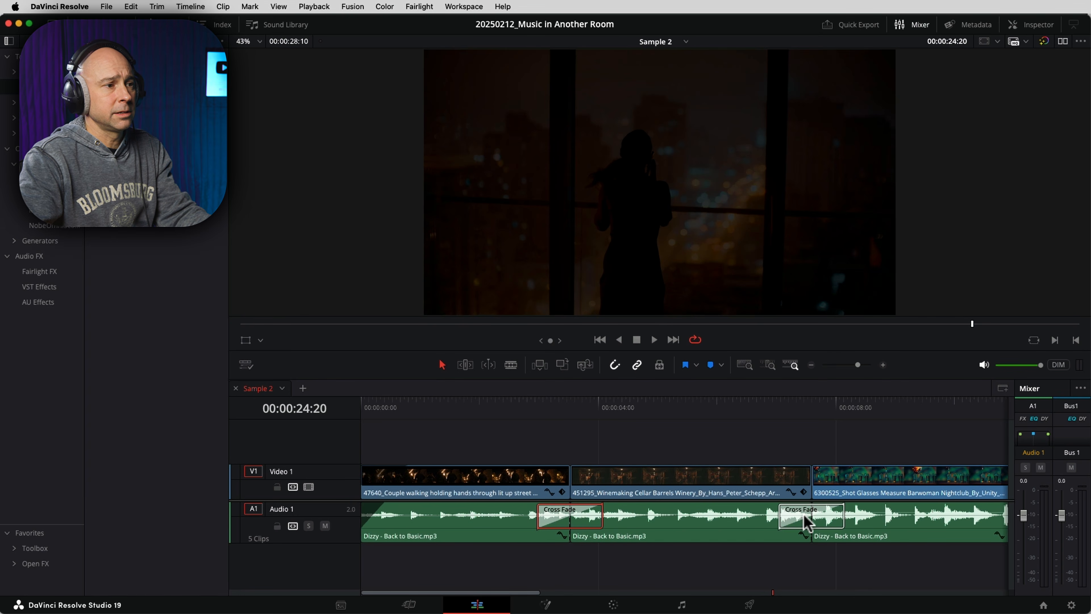
pyautogui.click(557, 592)
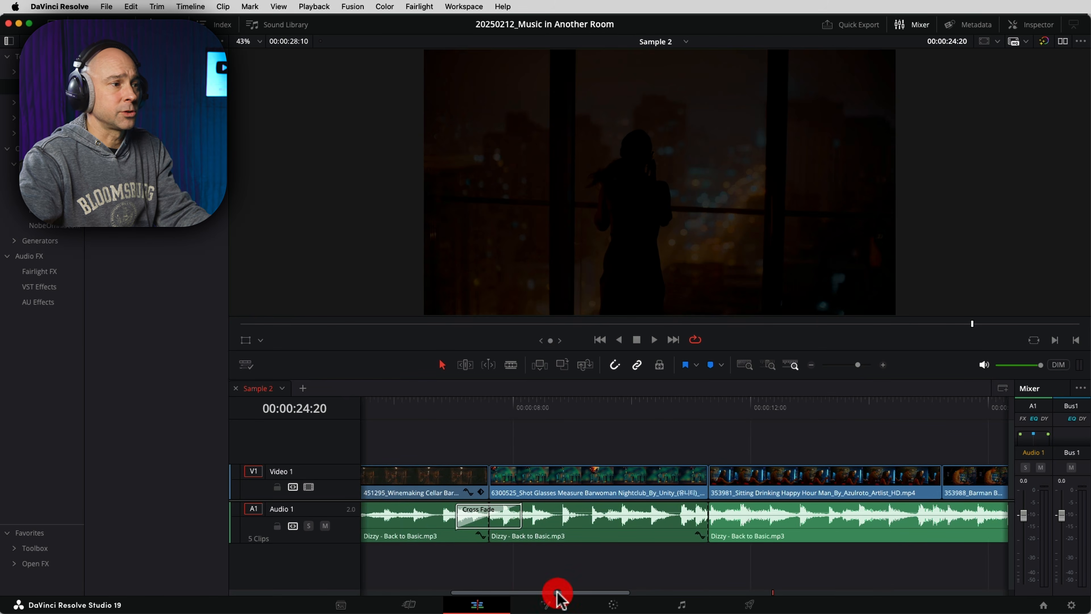
pyautogui.moveTo(510, 519); pyautogui.dragTo(710, 512)
pyautogui.moveTo(589, 592); pyautogui.dragTo(813, 592)
pyautogui.moveTo(986, 512); pyautogui.dragTo(821, 513)
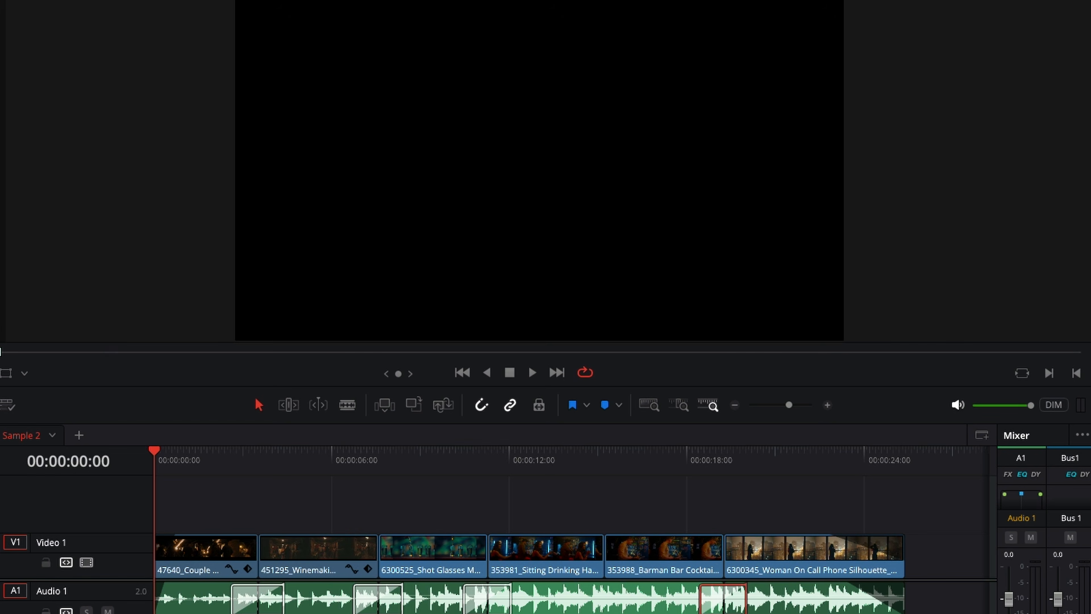
pyautogui.press('space')
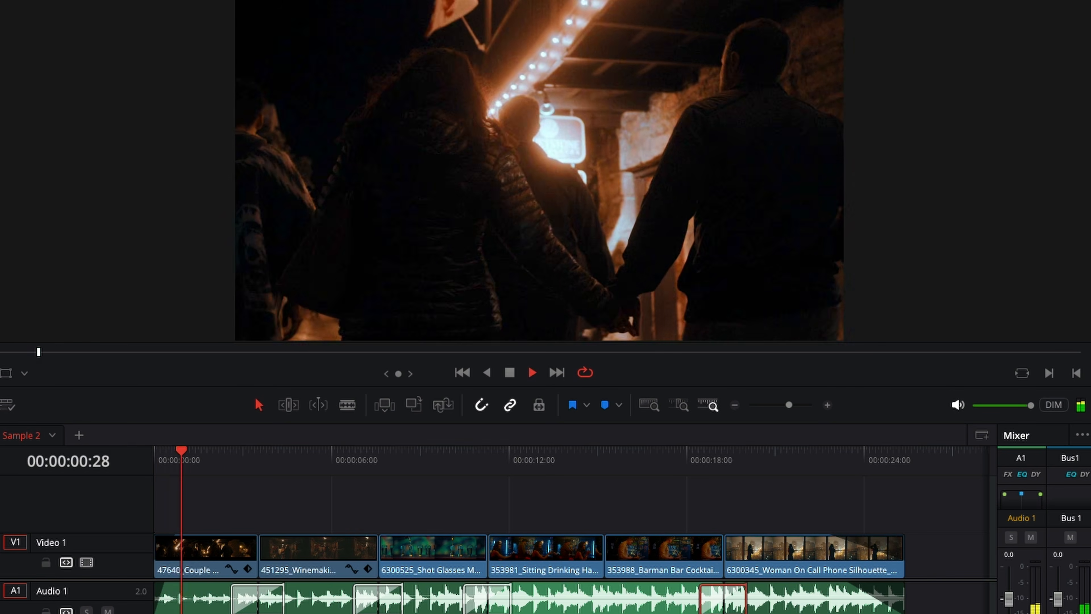